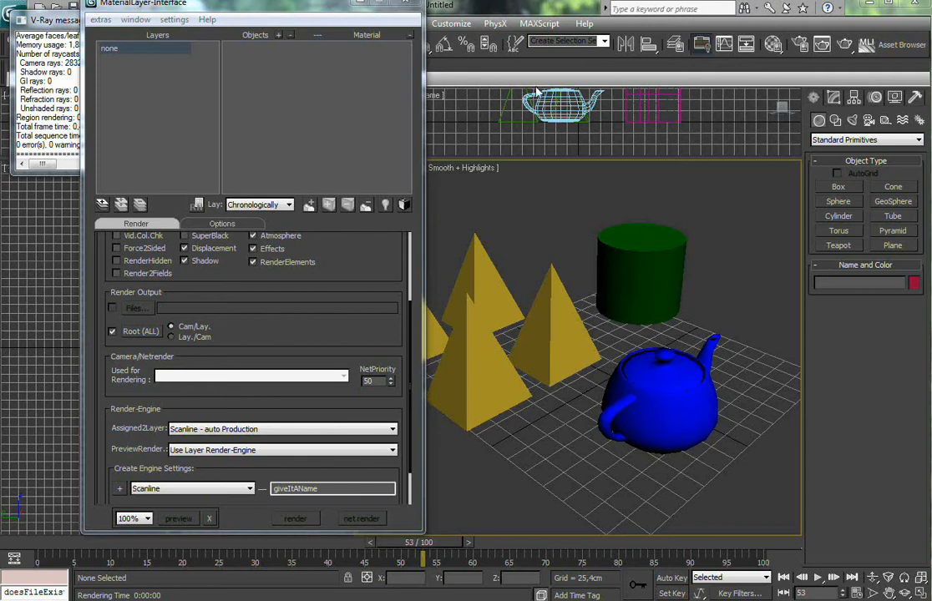
Open Render Setup beside the MaterialLayer-Interface and examine the assigned production renderer and its renderer settings.
drag(185, 7, 163, 10)
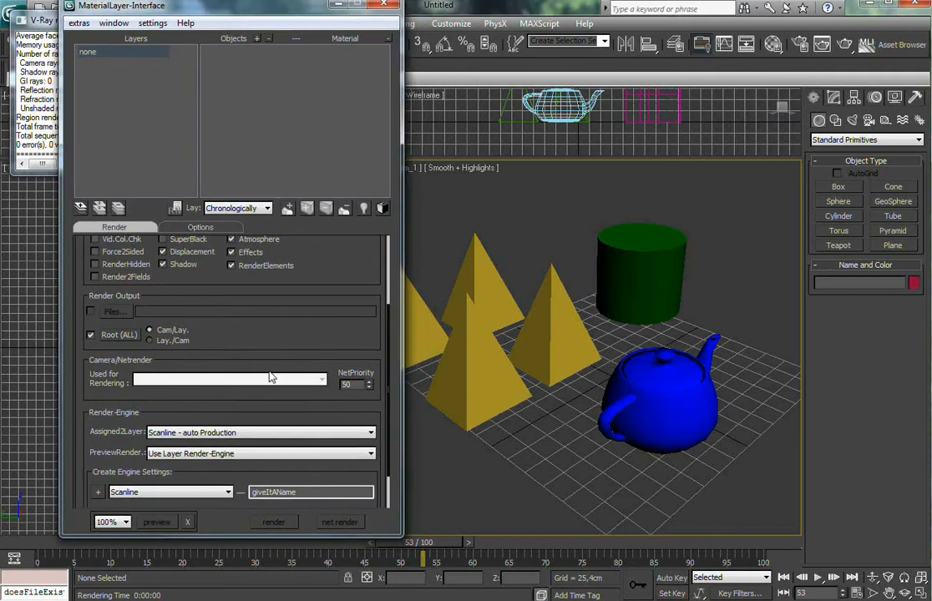
click(700, 42)
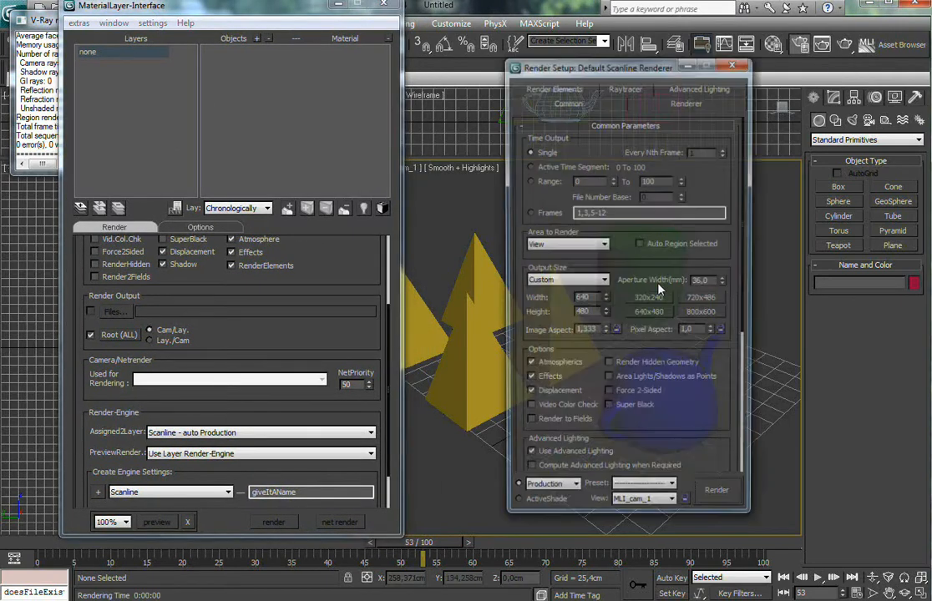
drag(539, 60, 533, 44)
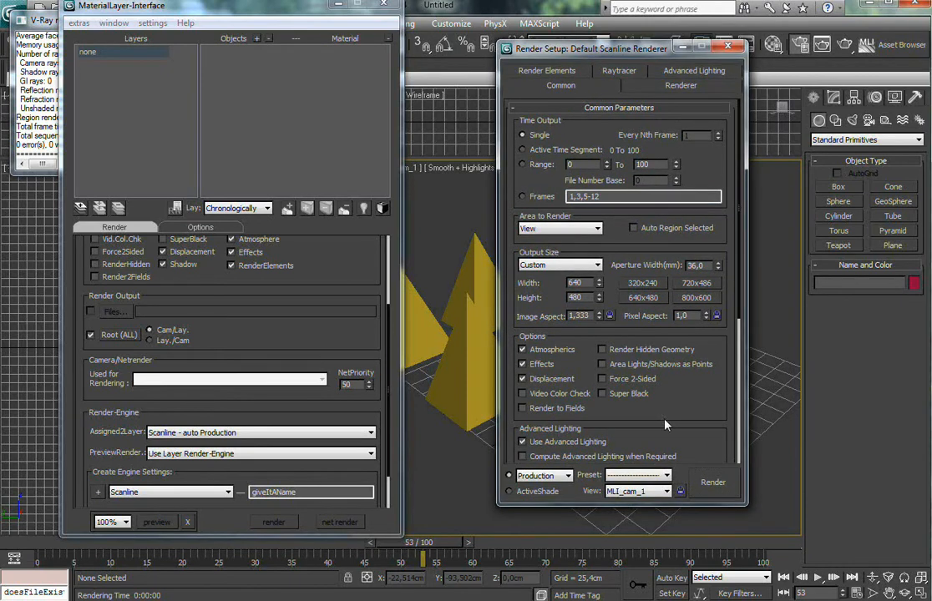
scroll(563, 236, down, 5)
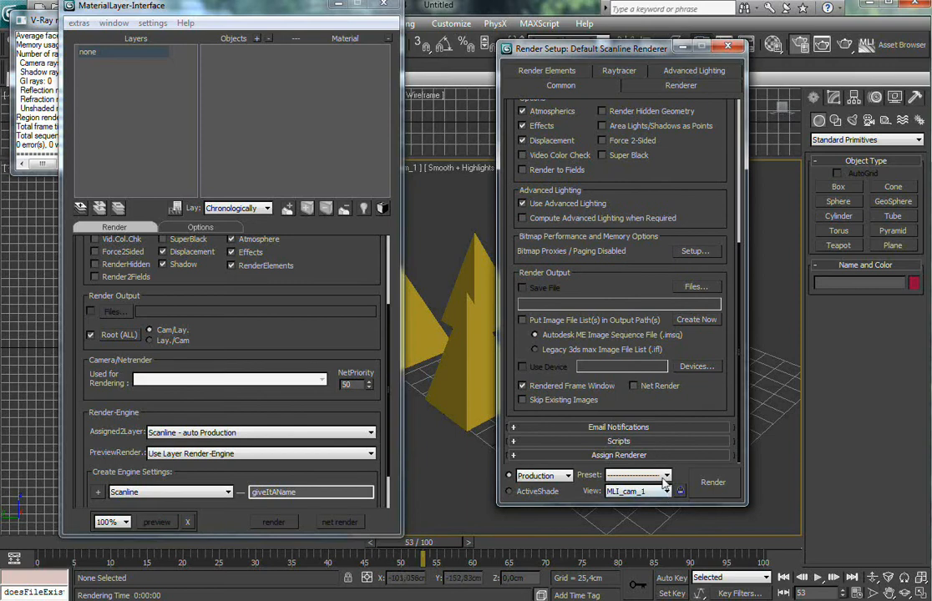
click(658, 460)
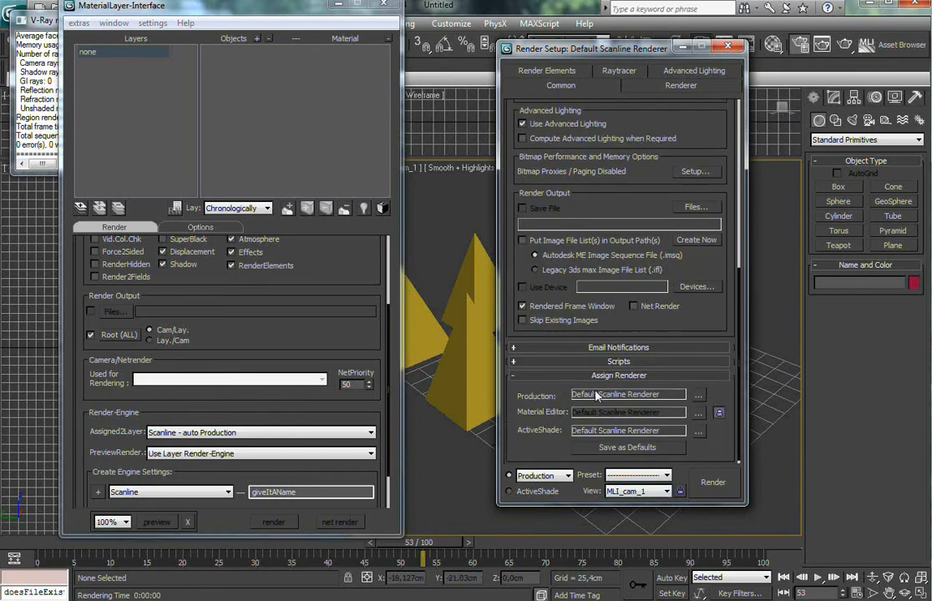
click(651, 90)
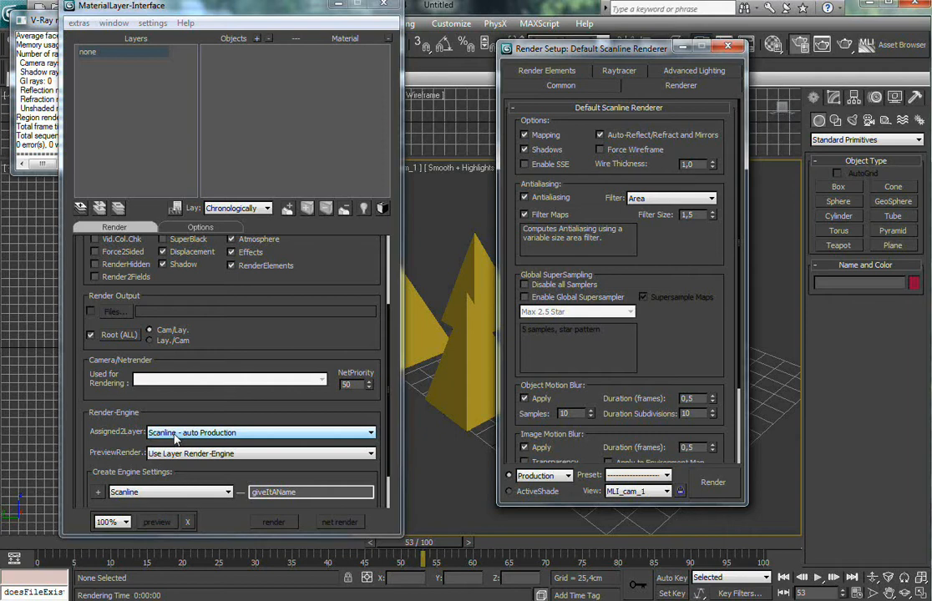
Create two new material layers, accepting the default names MaterialLayer01 and MaterialLayer02.
click(80, 208)
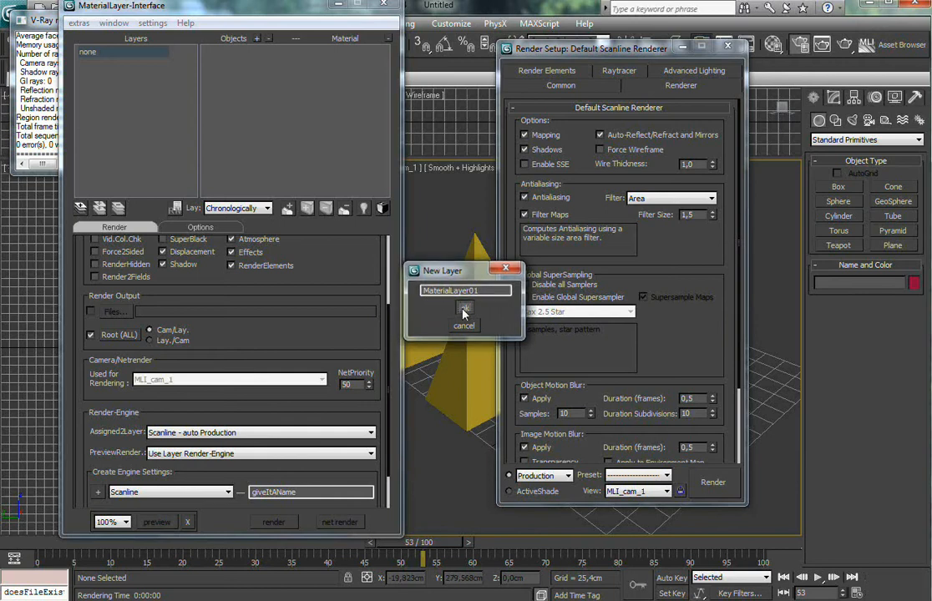
key(Return)
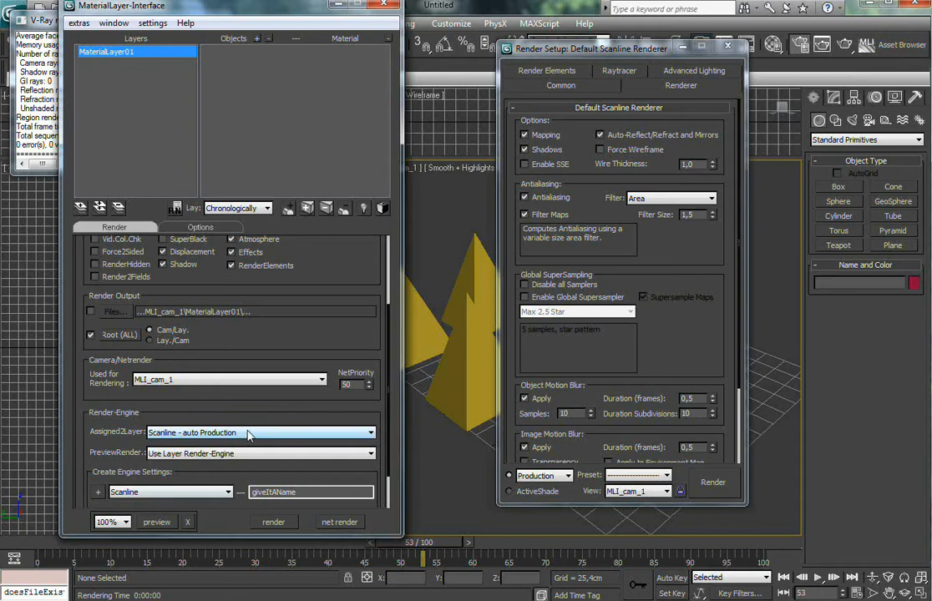
scroll(242, 418, down, 2)
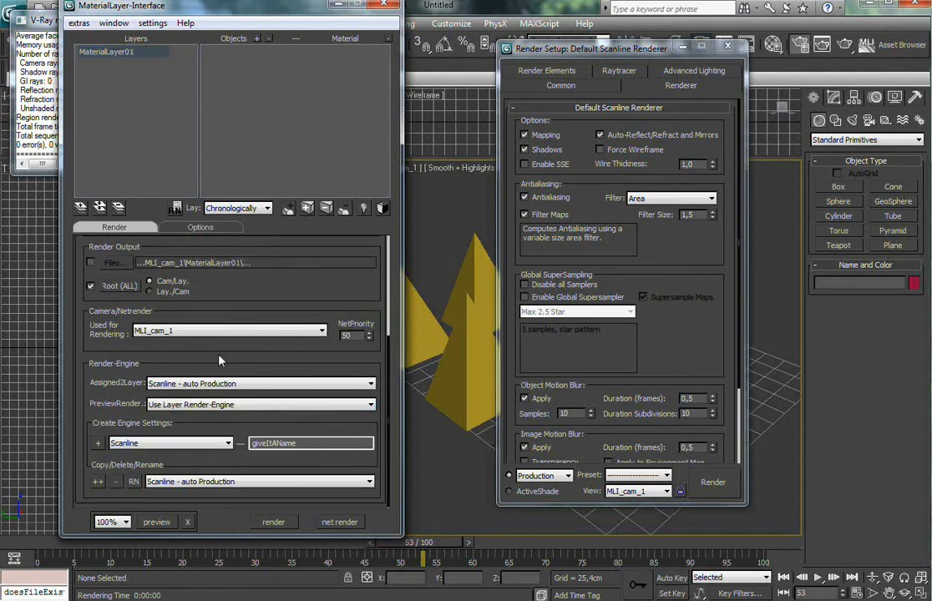
click(81, 213)
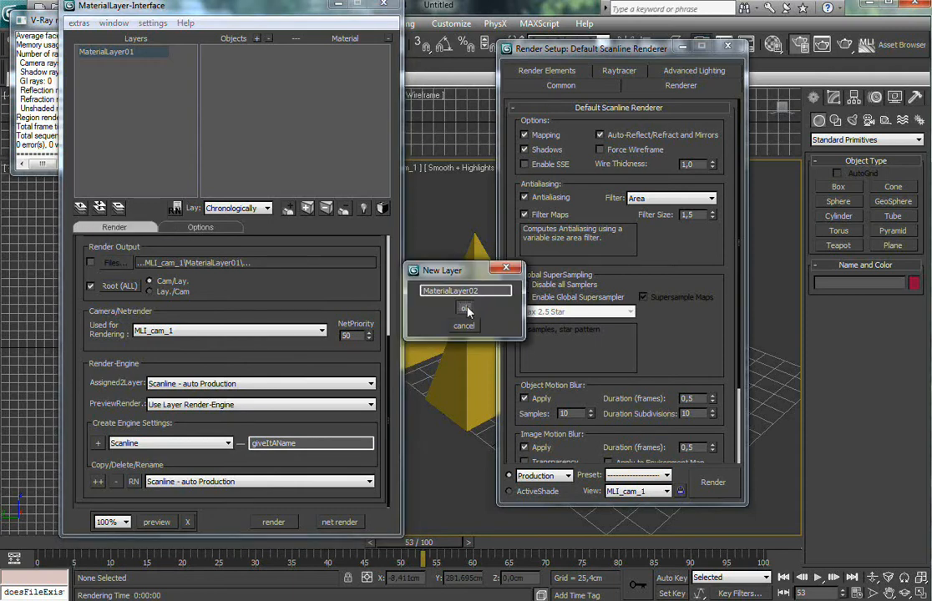
click(462, 326)
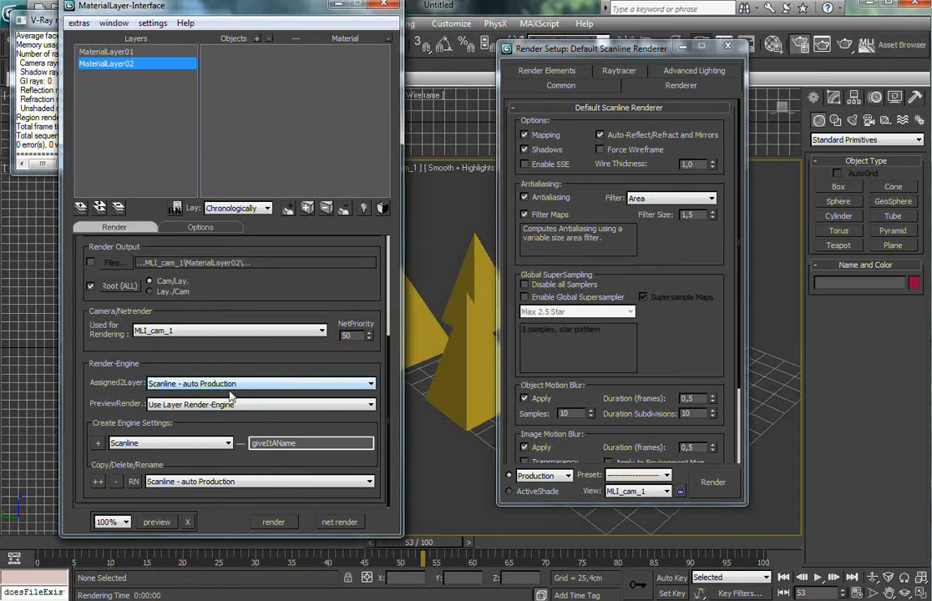
Create a V_Ray_Adv_2_00_02 render-engine setting named "lower AA" for MaterialLayer01.
click(125, 53)
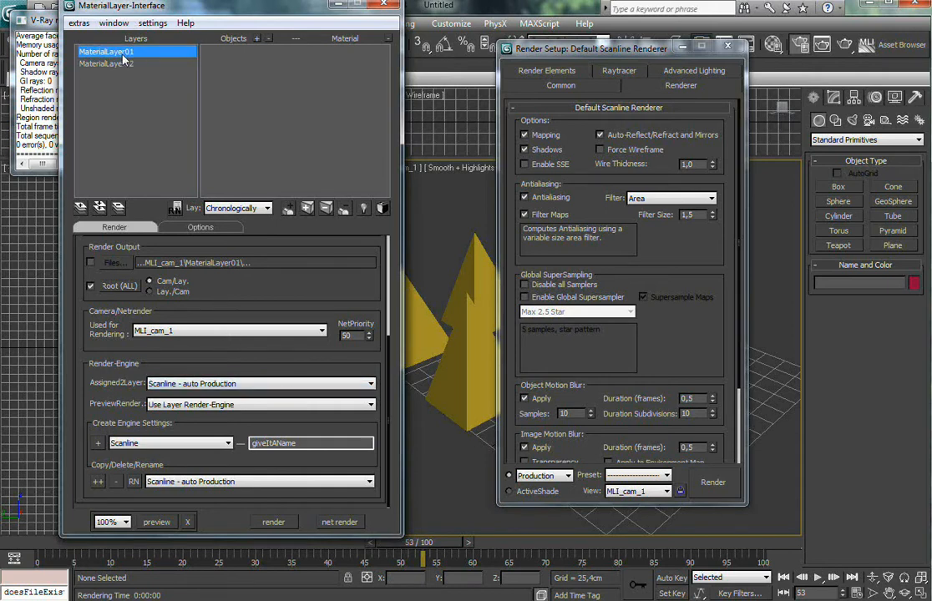
click(189, 451)
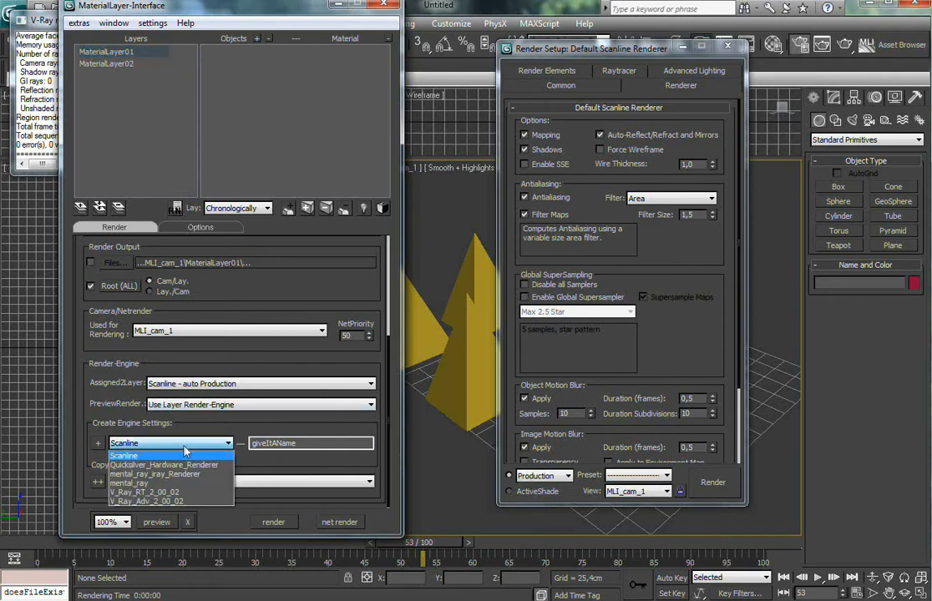
click(136, 502)
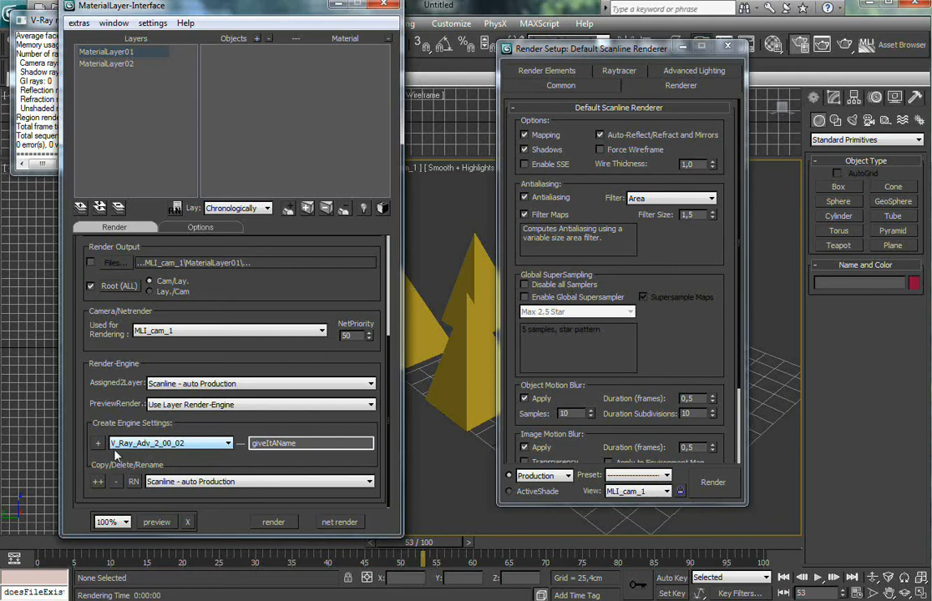
key(Tab)
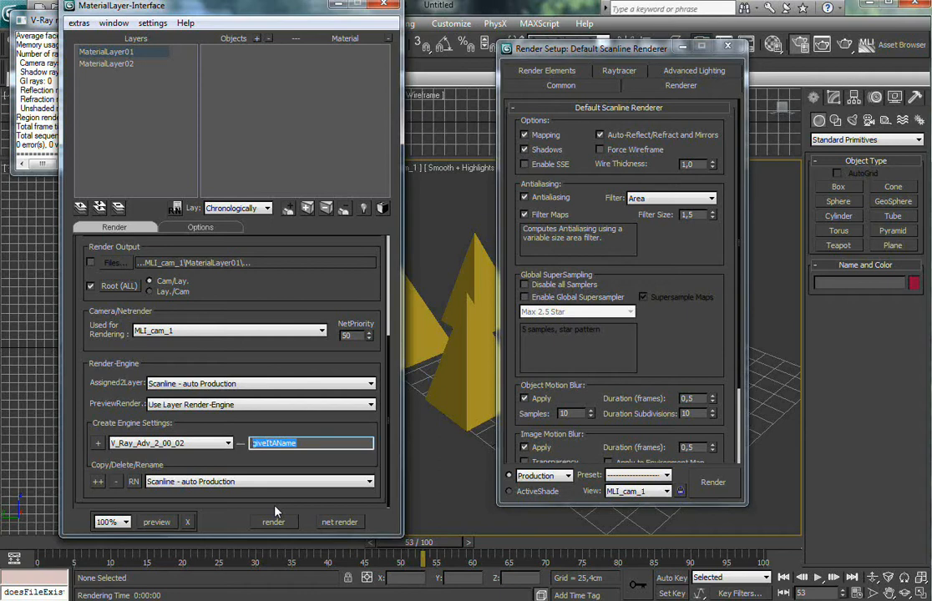
key(BackSpace)
text(lower AA)
click(97, 445)
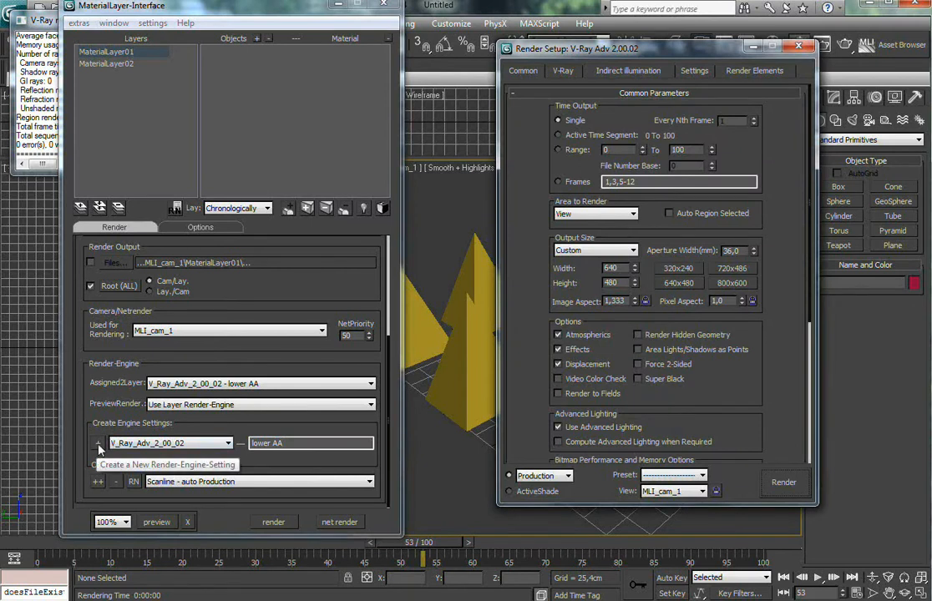
Examine the V-Ray and Assign Renderer settings of MaterialLayer01, and compare its render engine with that of MaterialLayer02.
click(561, 71)
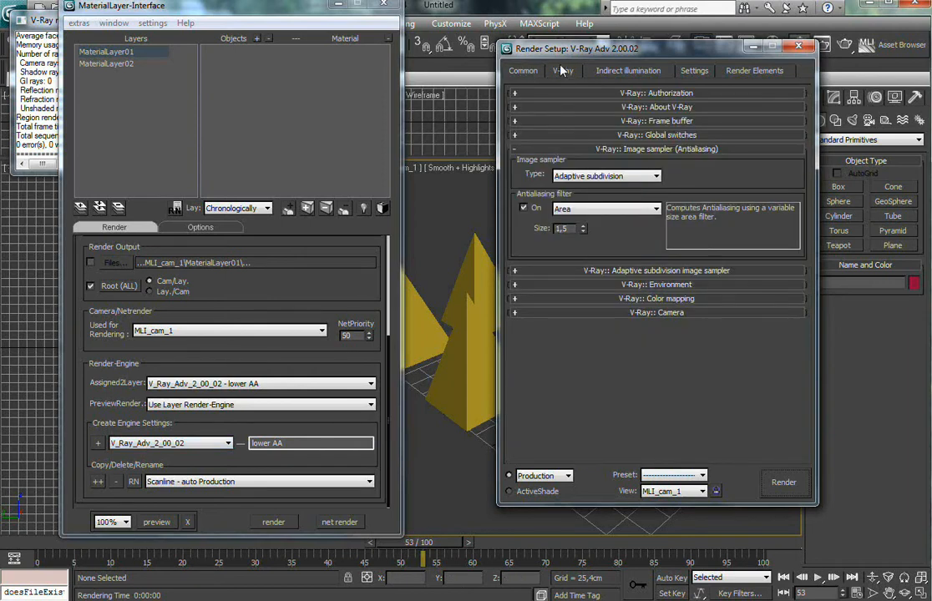
click(523, 71)
scroll(644, 389, down, 5)
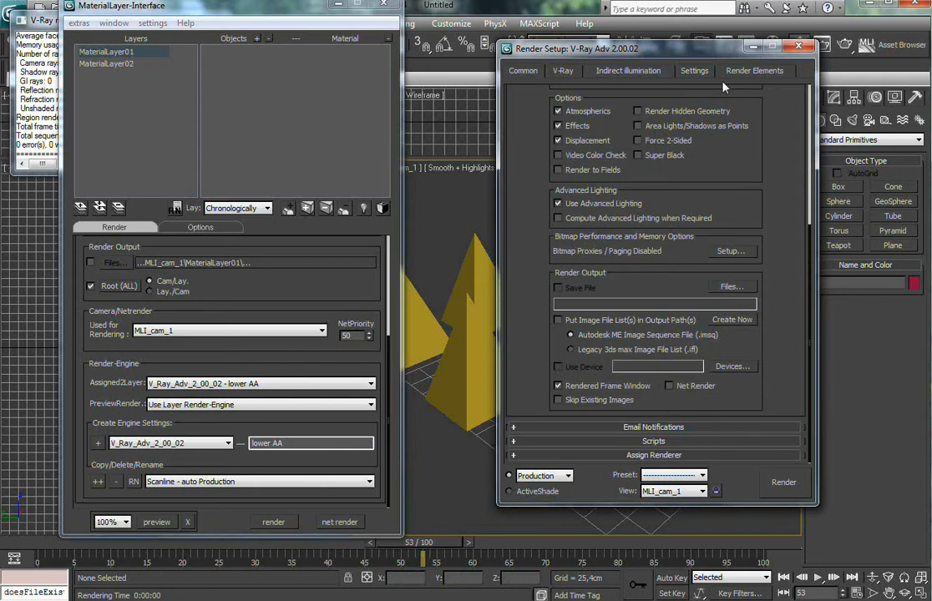
click(654, 455)
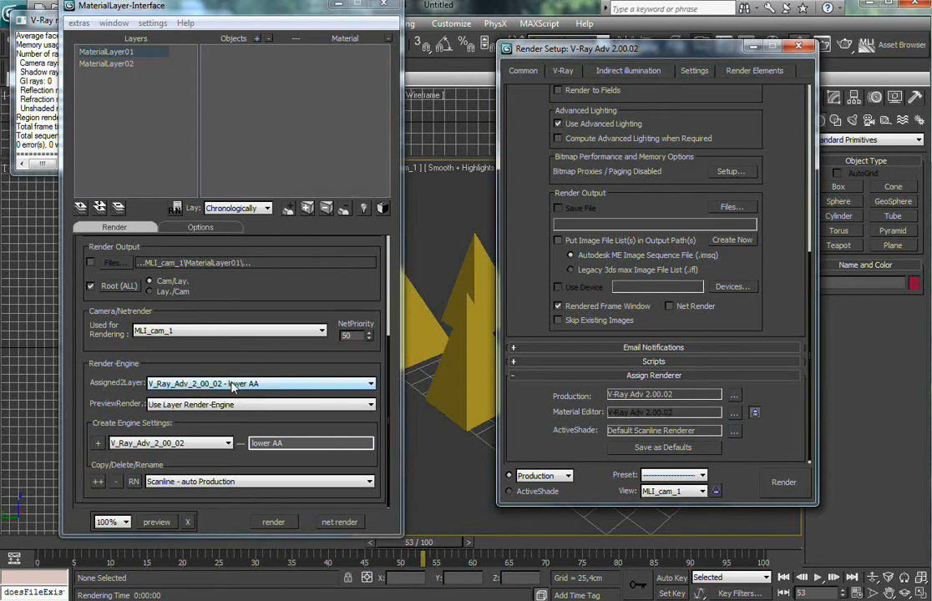
click(104, 67)
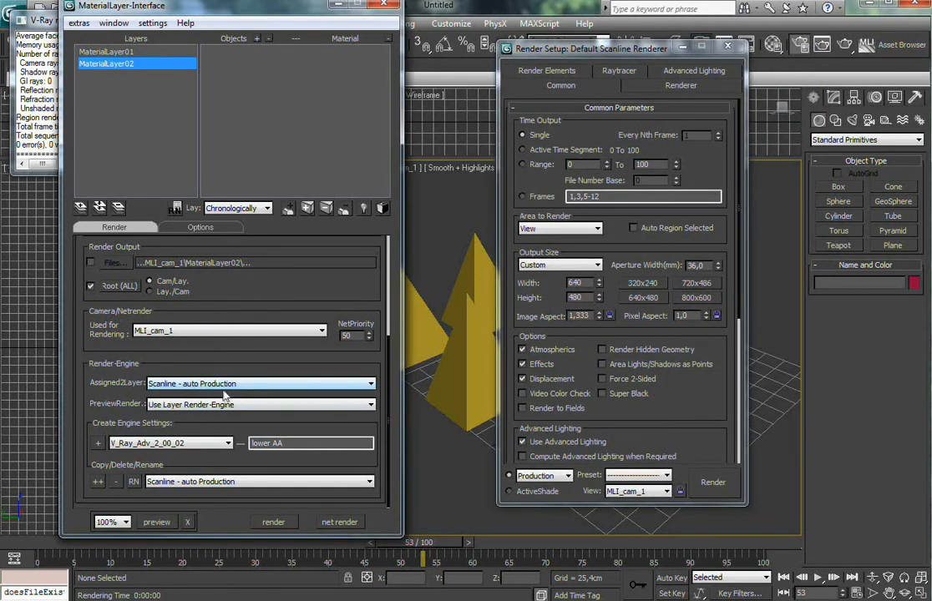
click(111, 51)
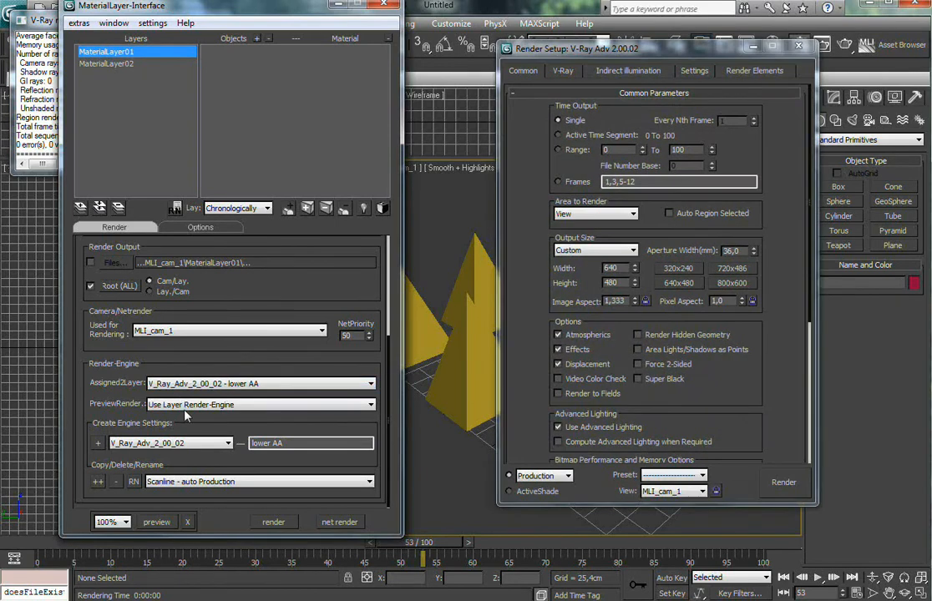
Add a third material layer based on MaterialLayer01 with the default name, and compare its render engine with MaterialLayer02's.
click(80, 207)
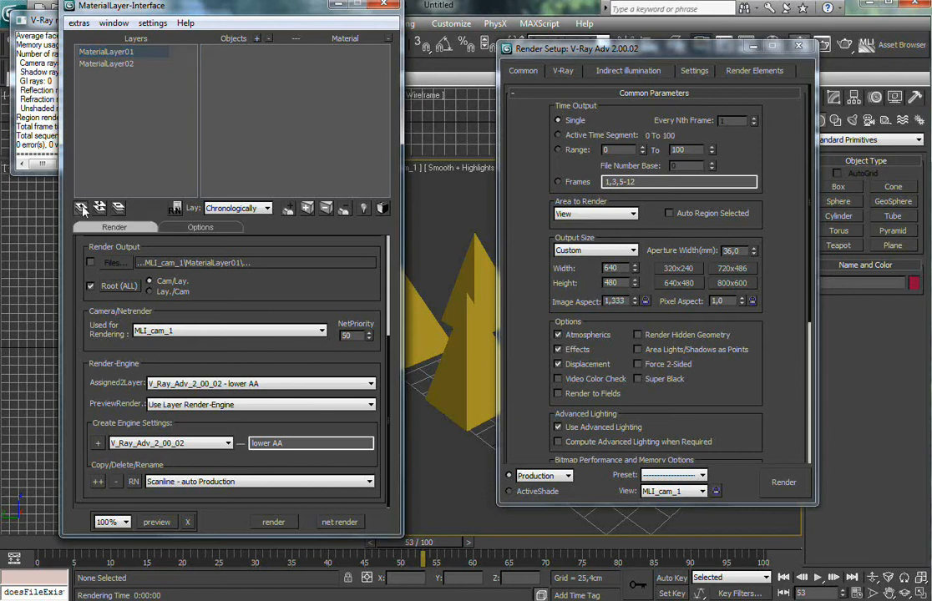
click(463, 308)
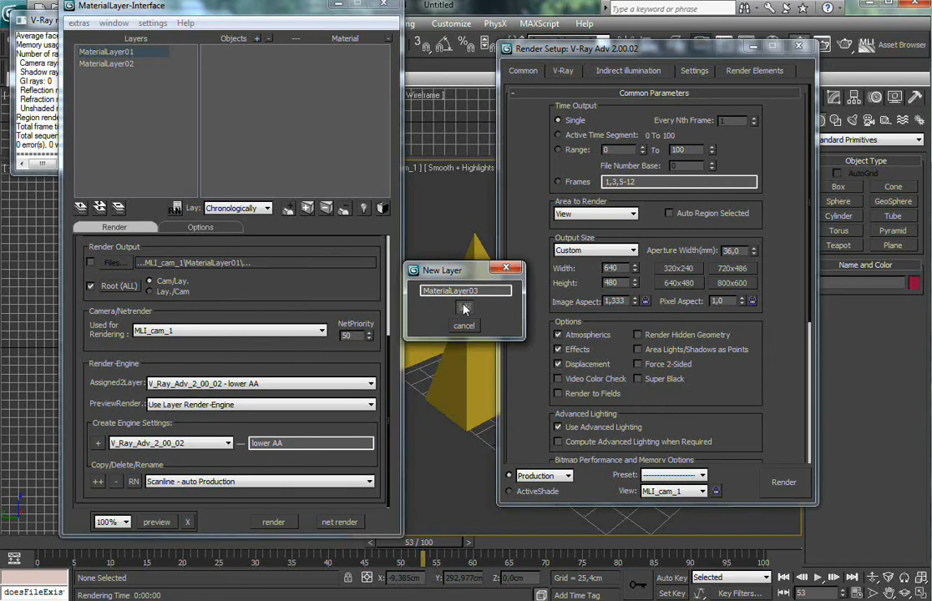
click(465, 309)
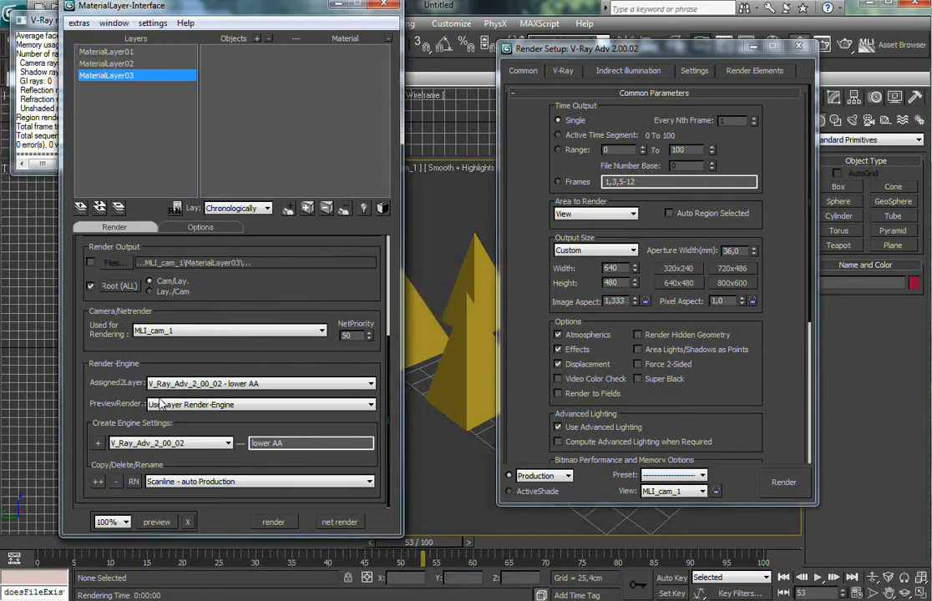
click(97, 62)
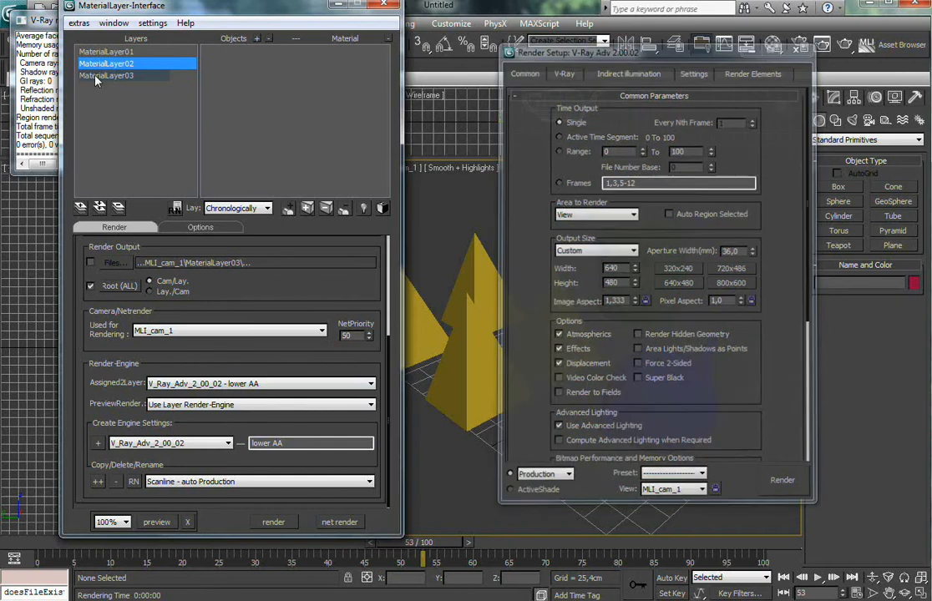
click(98, 76)
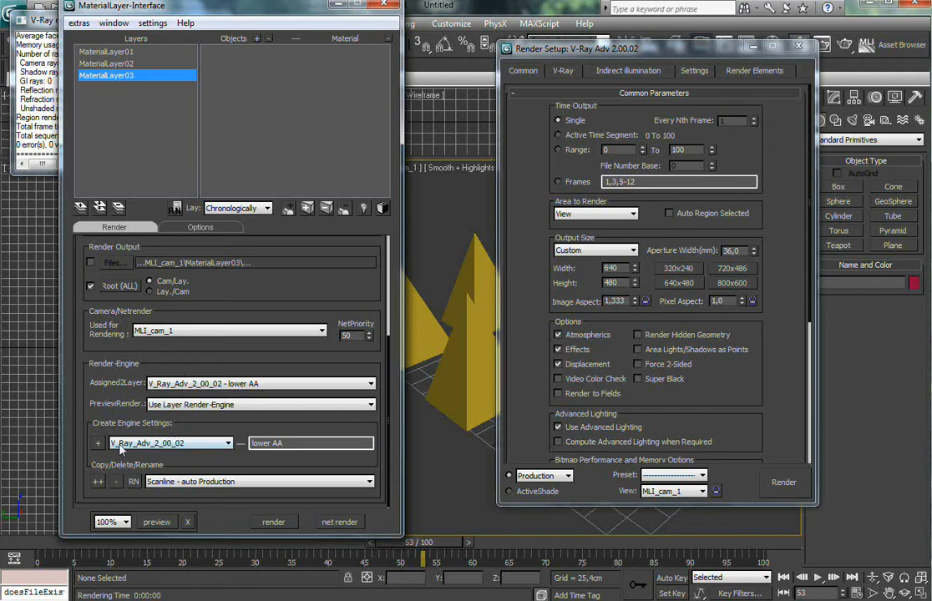
Duplicate the "V_Ray_Adv_2_00_02 - lower AA" engine setting for MaterialLayer03.
drag(194, 463, 186, 434)
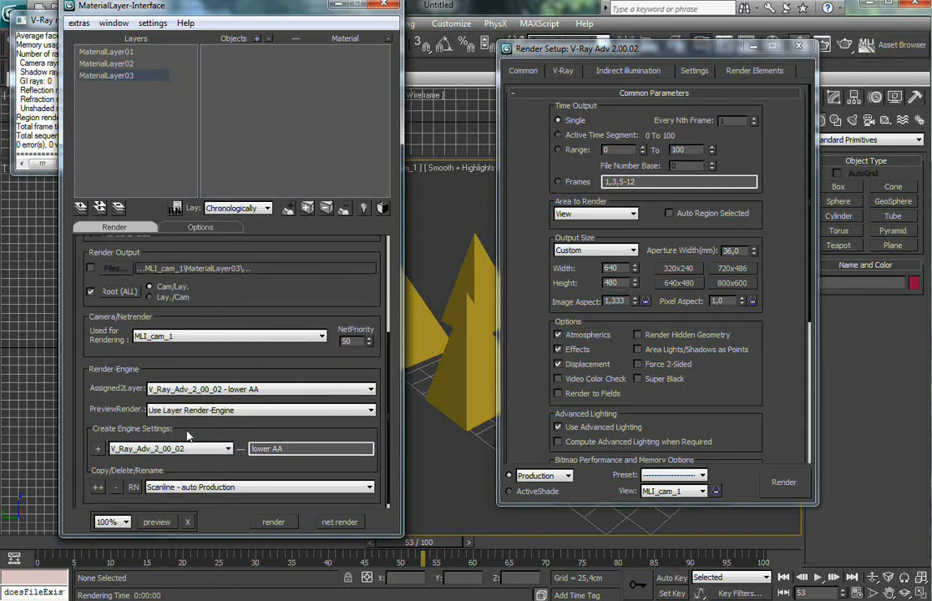
click(201, 487)
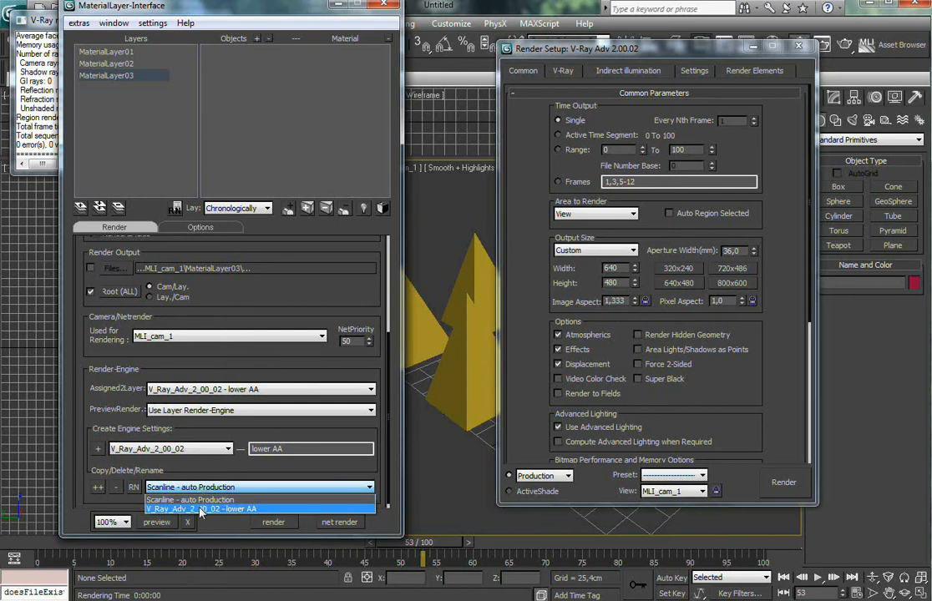
click(201, 510)
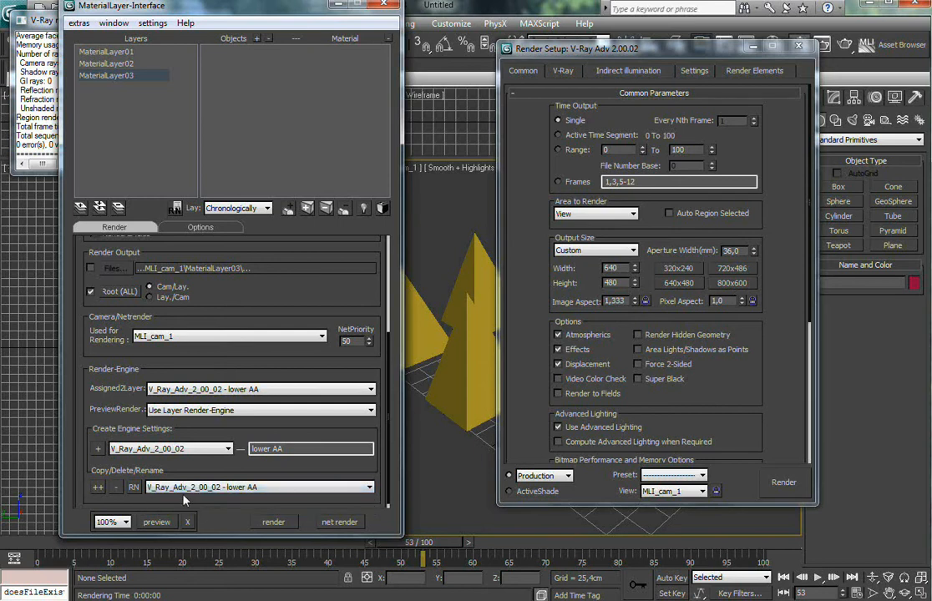
click(98, 489)
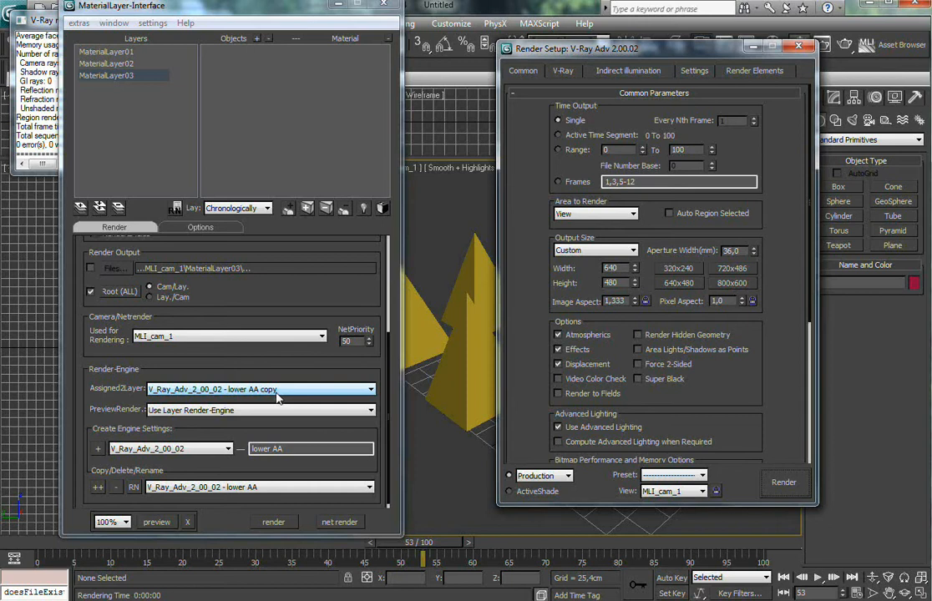
Rename the copied V-Ray engine setting "lower AA copy" as "higher AA".
click(181, 487)
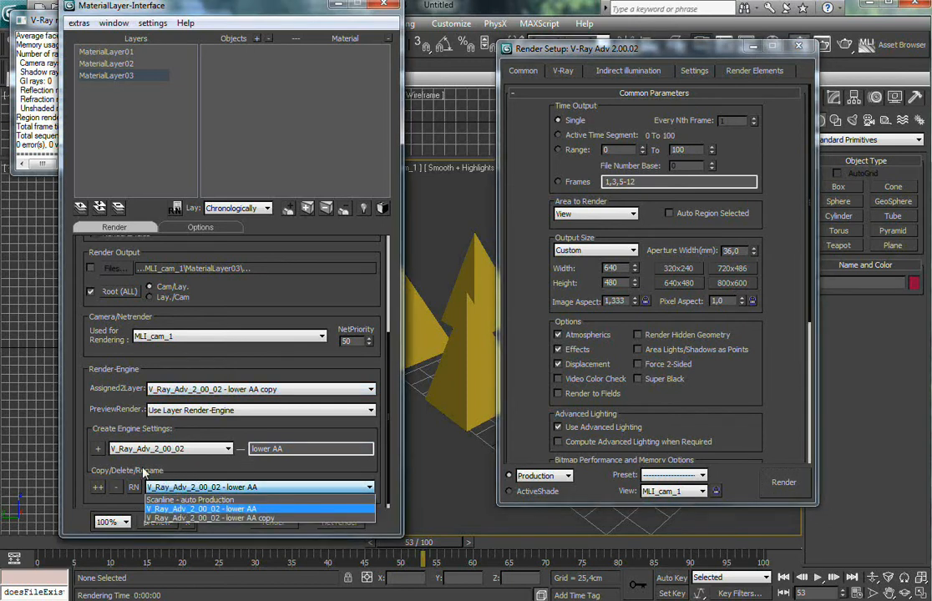
click(181, 518)
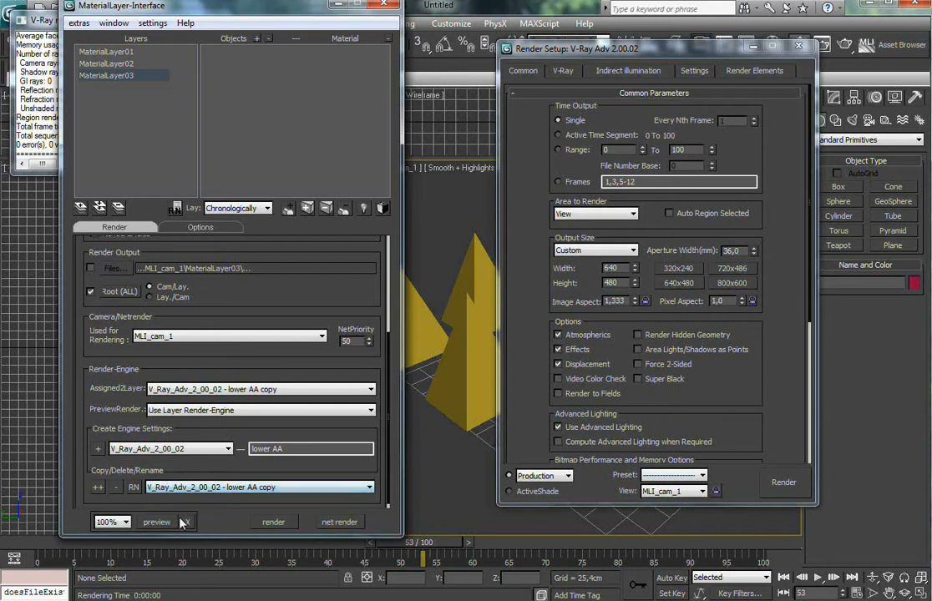
click(135, 488)
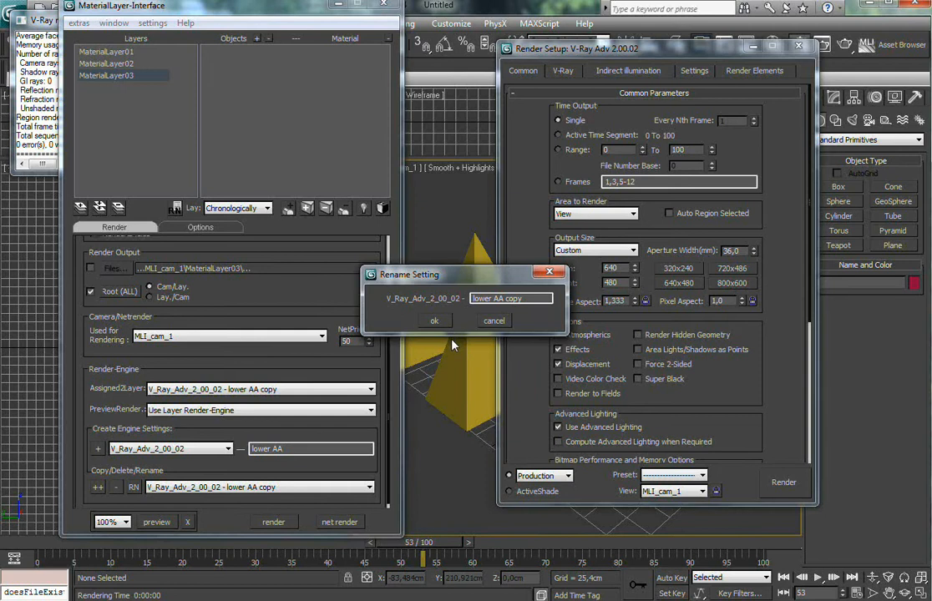
drag(533, 298, 506, 309)
key(BackSpace)
drag(492, 298, 430, 299)
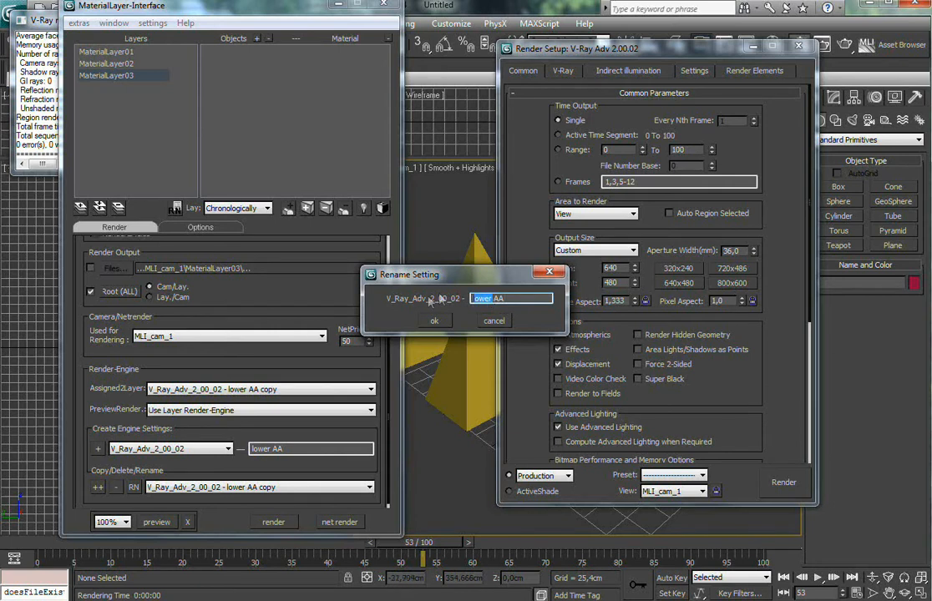
text(hiher)
key(Left)
key(Left)
key(Left)
text(g)
click(434, 321)
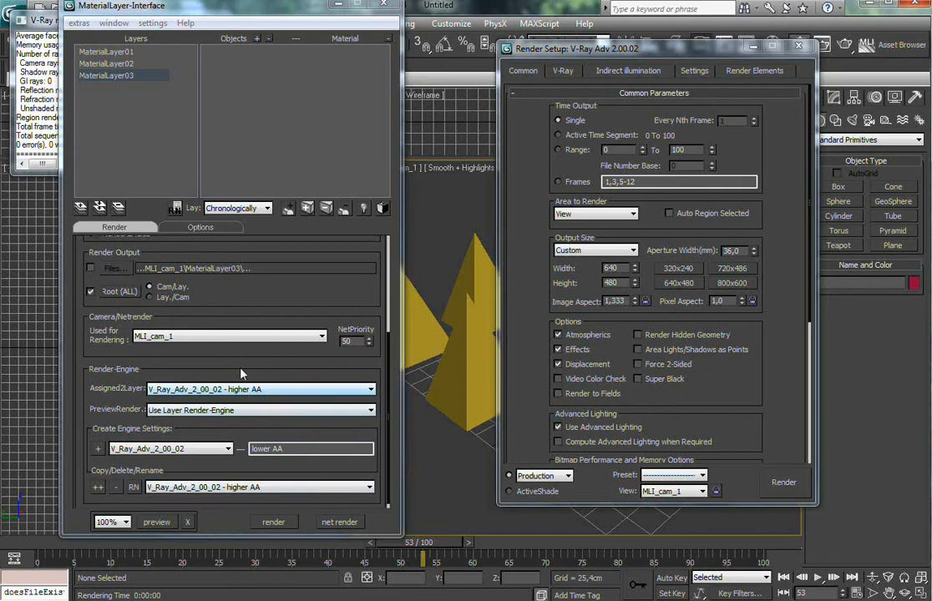
Switch MaterialLayer03's V-Ray image sampler to Adaptive DMC with min subdivs 10 and max subdivs 100.
click(564, 74)
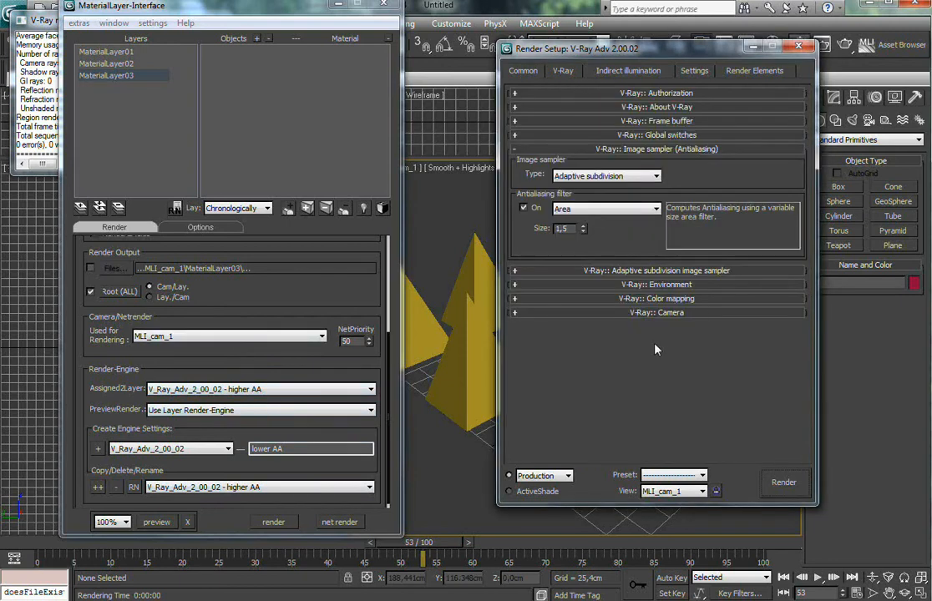
click(615, 176)
click(595, 198)
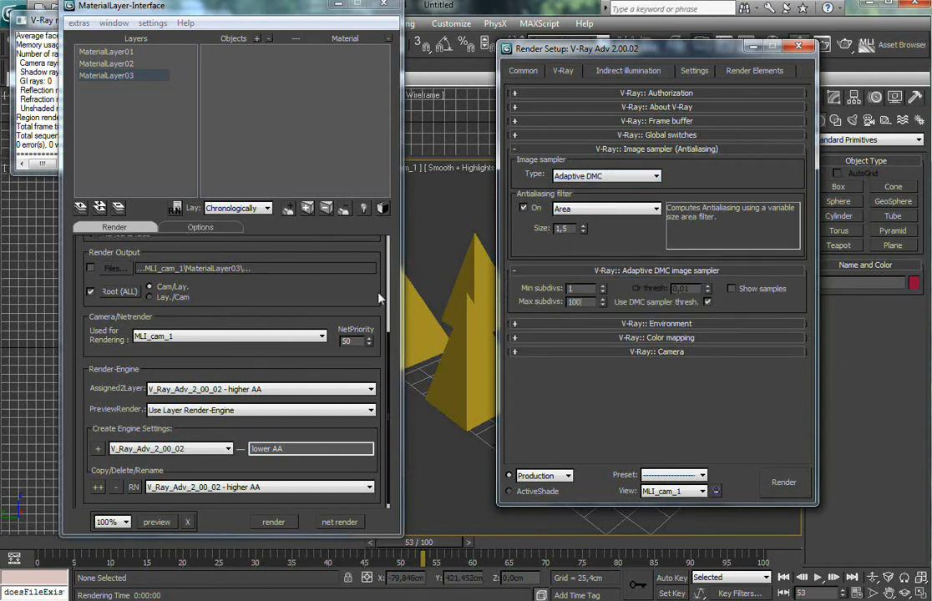
click(582, 289)
Compare the V-Ray image sampler settings of MaterialLayer01 and MaterialLayer03, and close the render setup.
click(114, 53)
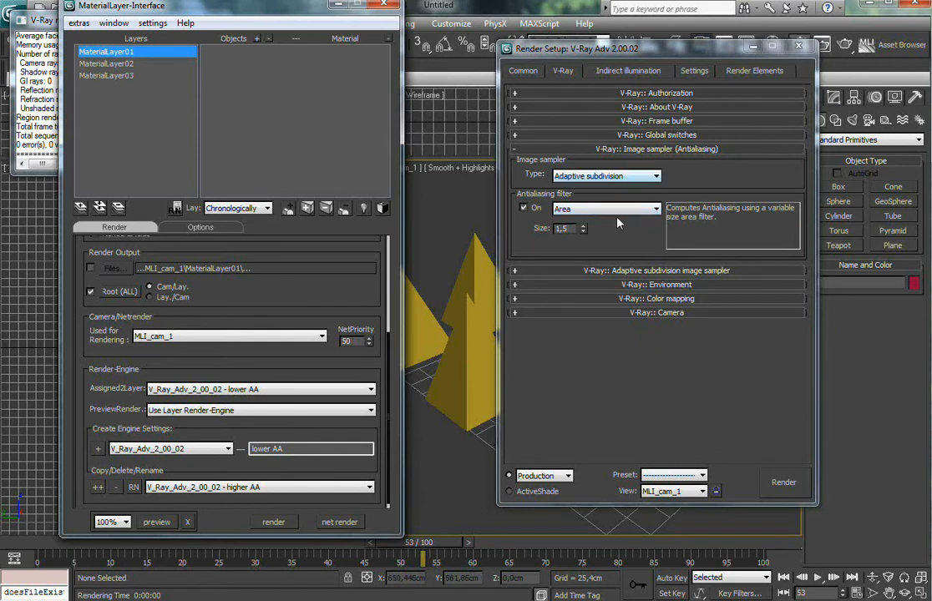
click(620, 270)
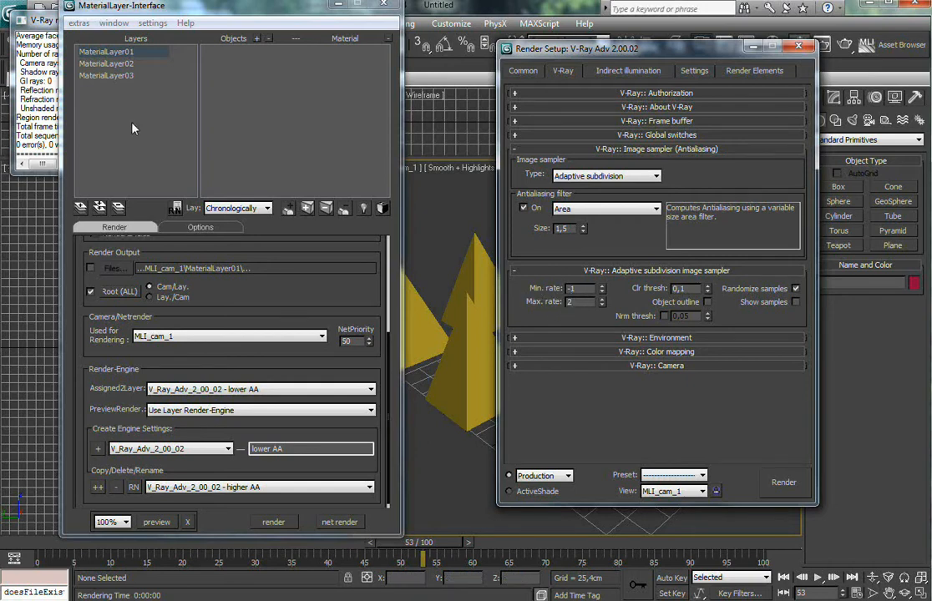
click(105, 76)
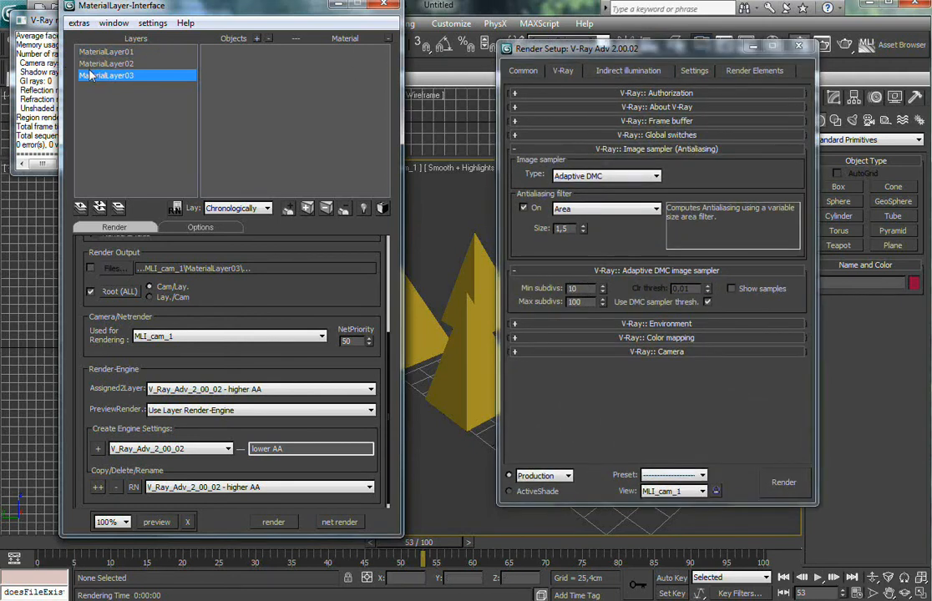
click(174, 368)
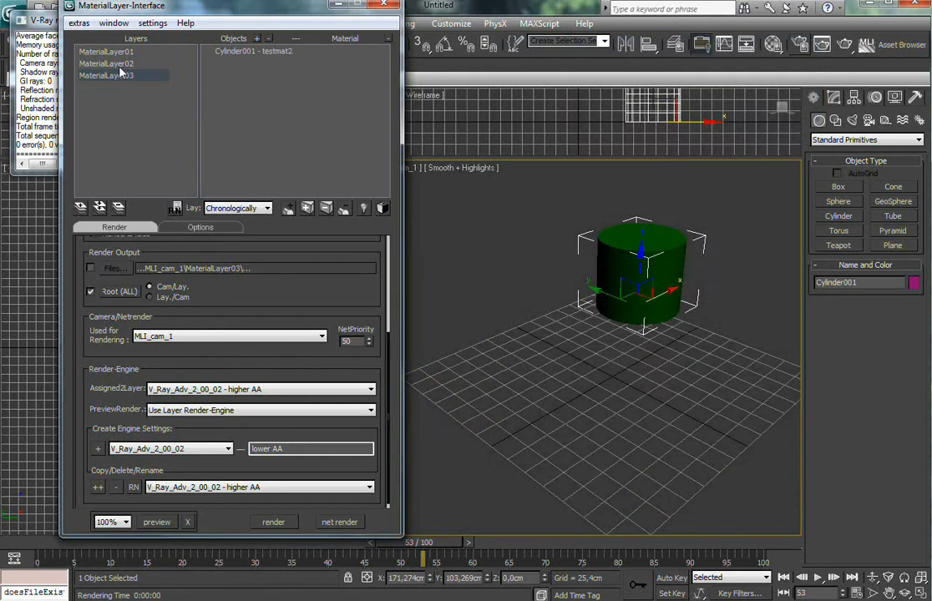
Select all three material layers, render them, and close the rendered frame.
ctrl+click(118, 66)
ctrl+click(108, 52)
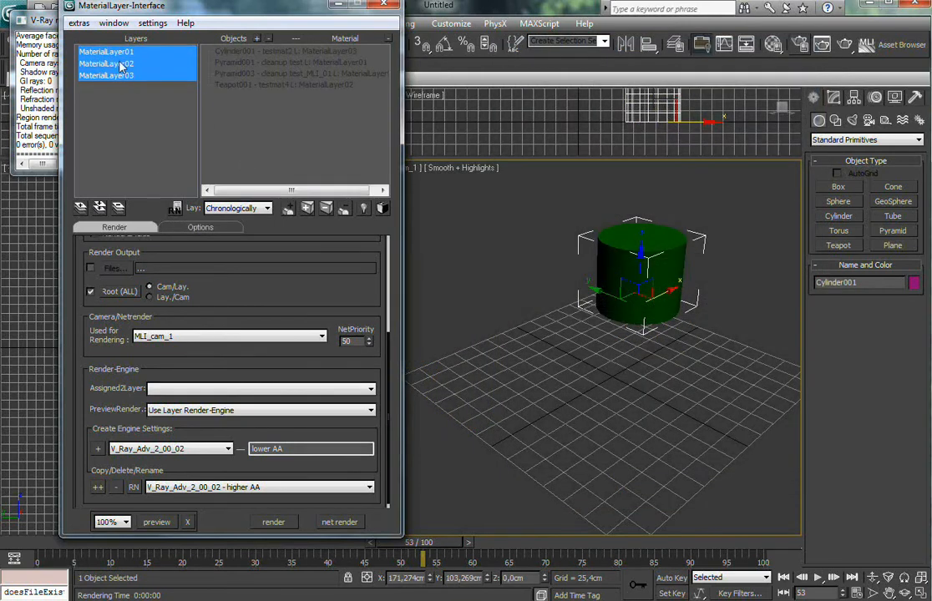
click(279, 523)
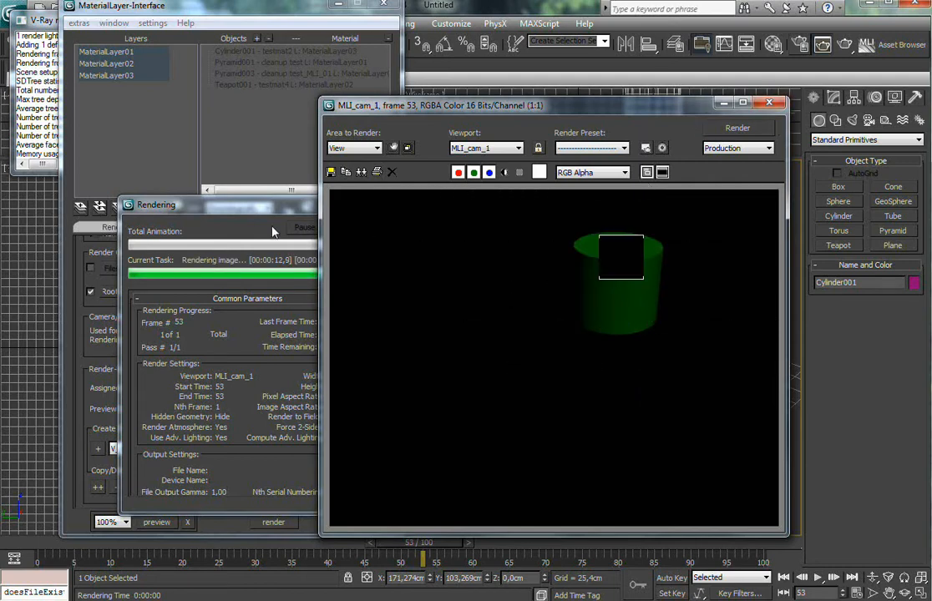
click(771, 102)
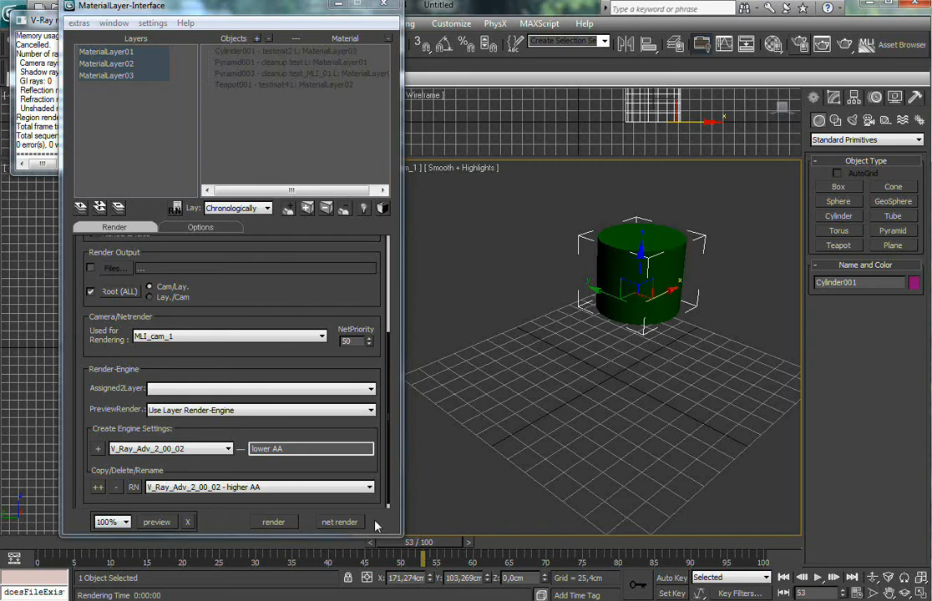
Review the render time and output settings for the selected layers, and move the timeline to frame 51.
scroll(242, 318, up, 5)
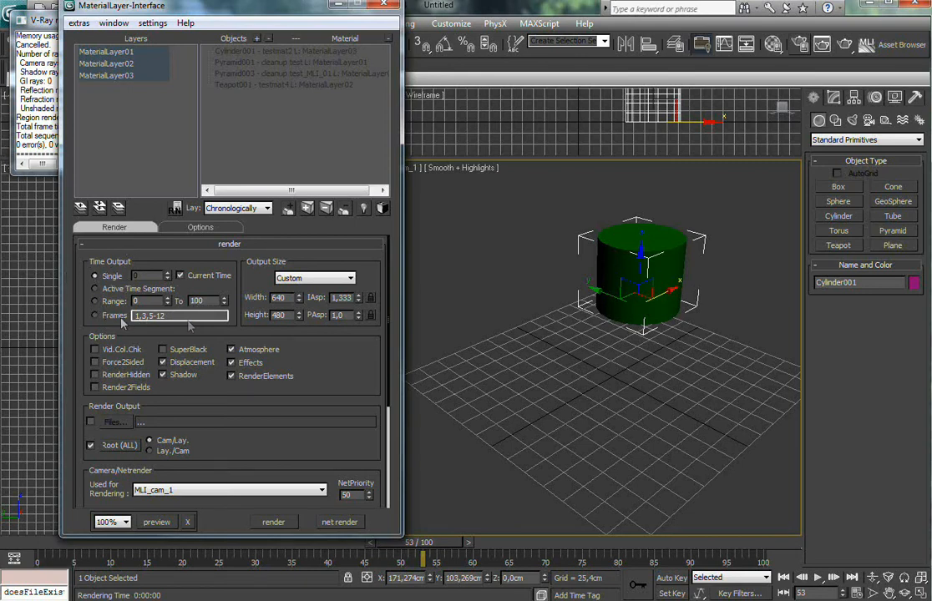
drag(272, 438, 272, 435)
scroll(272, 435, down, 5)
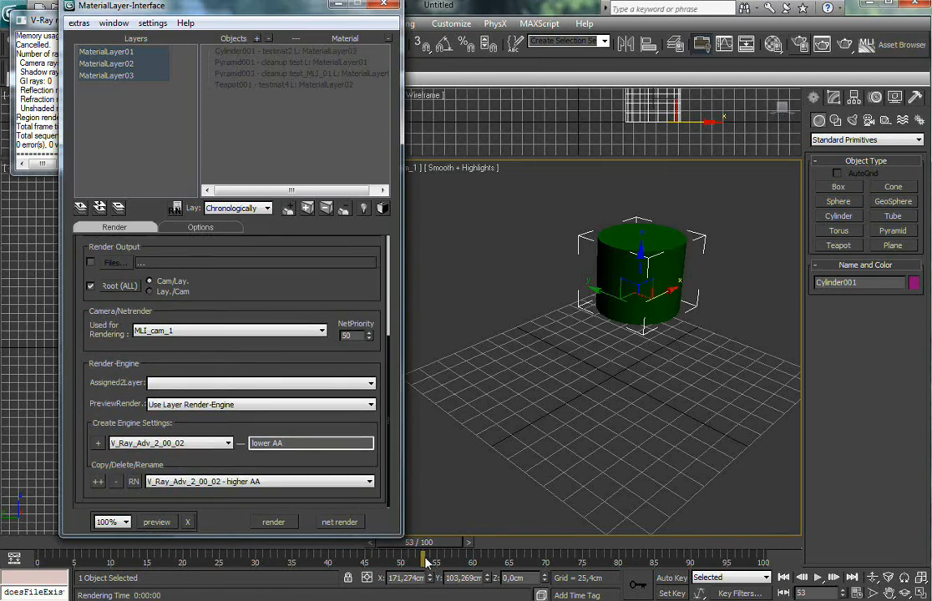
mouse_move(428, 546)
mouse_down()
mouse_move(408, 547)
mouse_move(452, 547)
mouse_move(416, 548)
mouse_up()
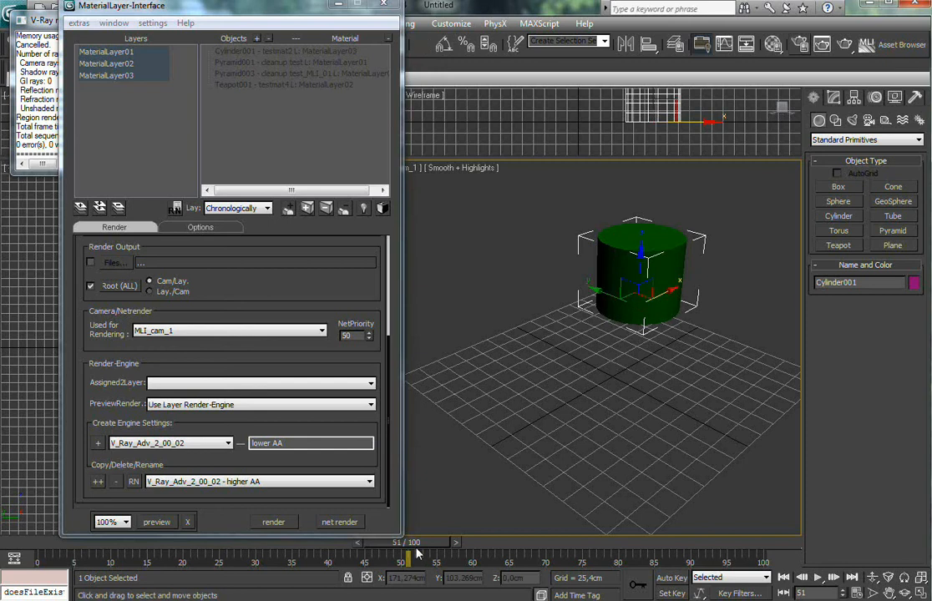
Set the preview size to 30% and render previews of the three selected layers.
click(117, 522)
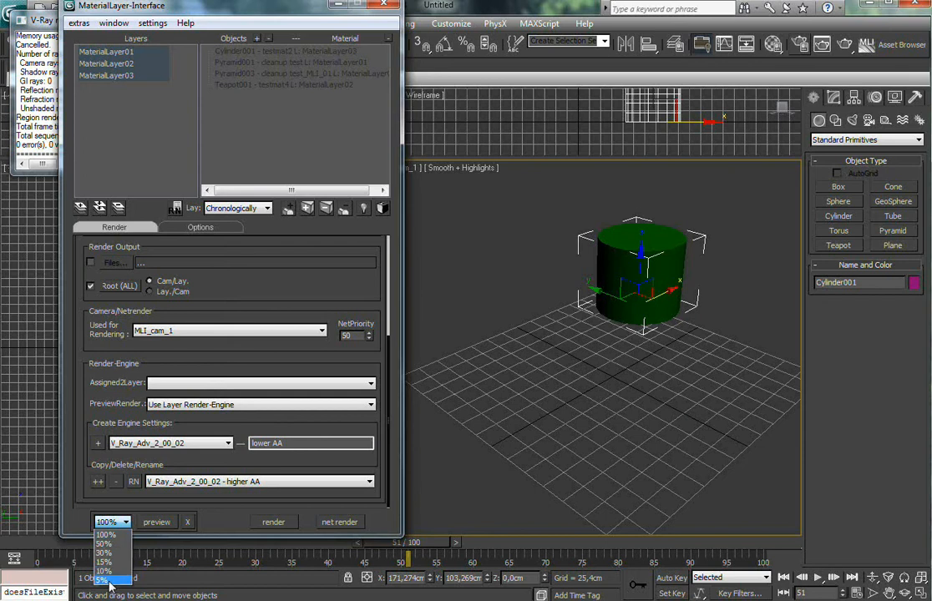
click(106, 553)
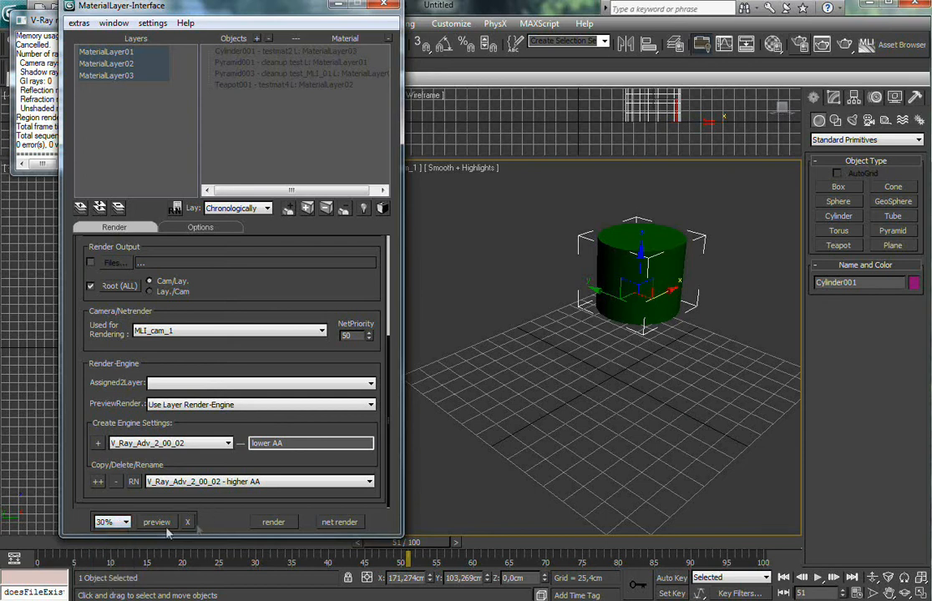
click(155, 523)
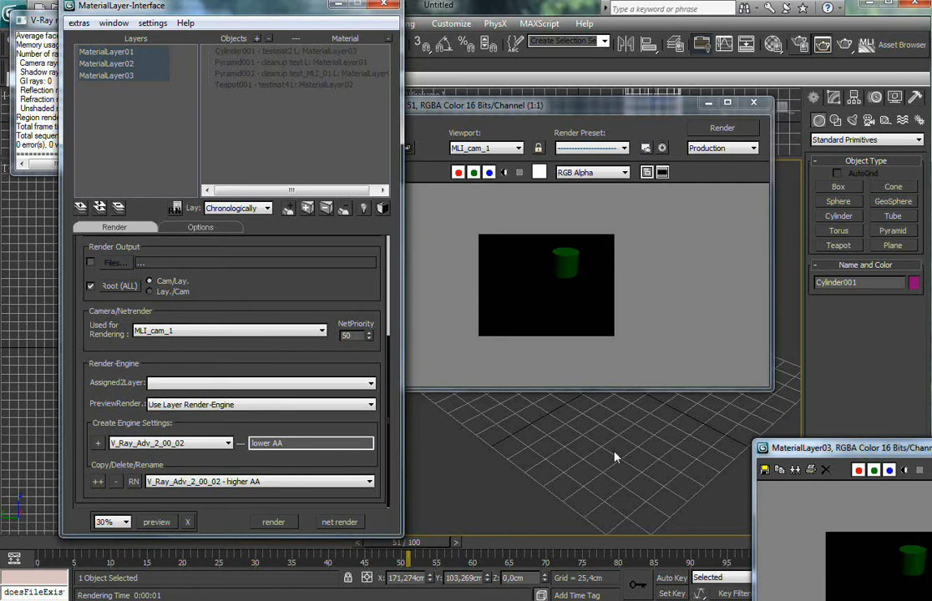
Spread out the layer preview windows to compare them, and close all previews.
drag(886, 448, 302, 183)
drag(927, 451, 648, 72)
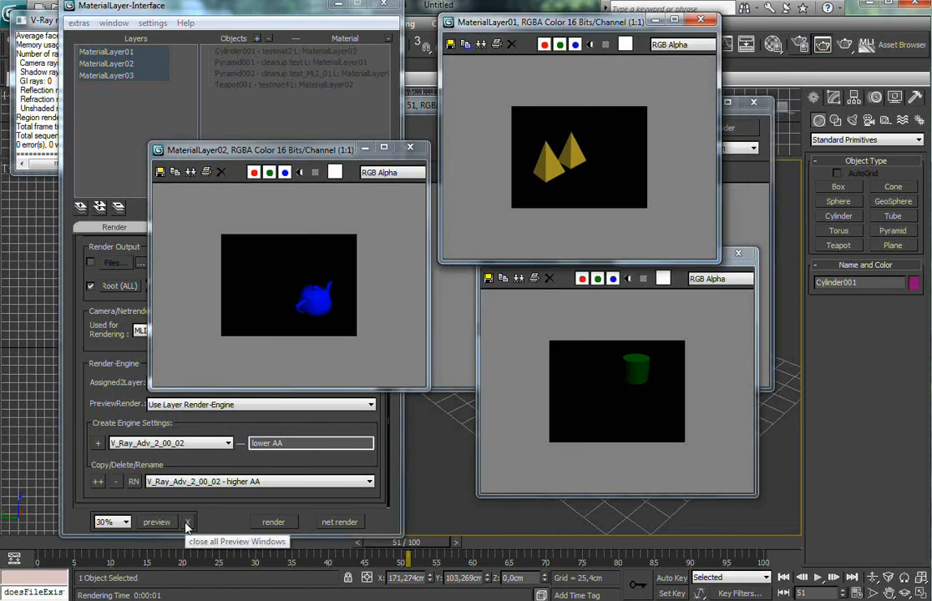
click(188, 524)
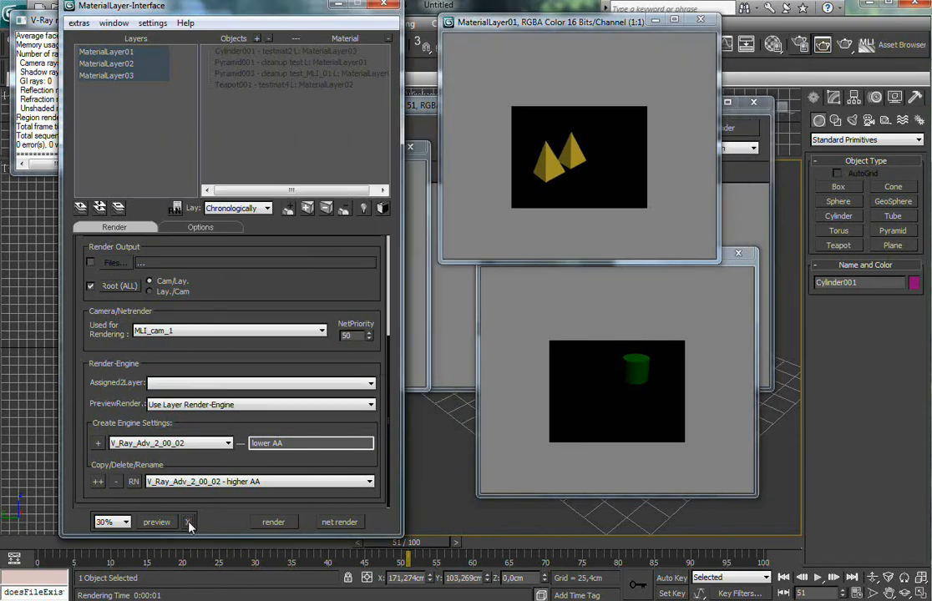
Set the preview renderer to "V_Ray_Adv_2_00_02 - lower AA", and preview all three layers with it before closing the previews.
click(250, 406)
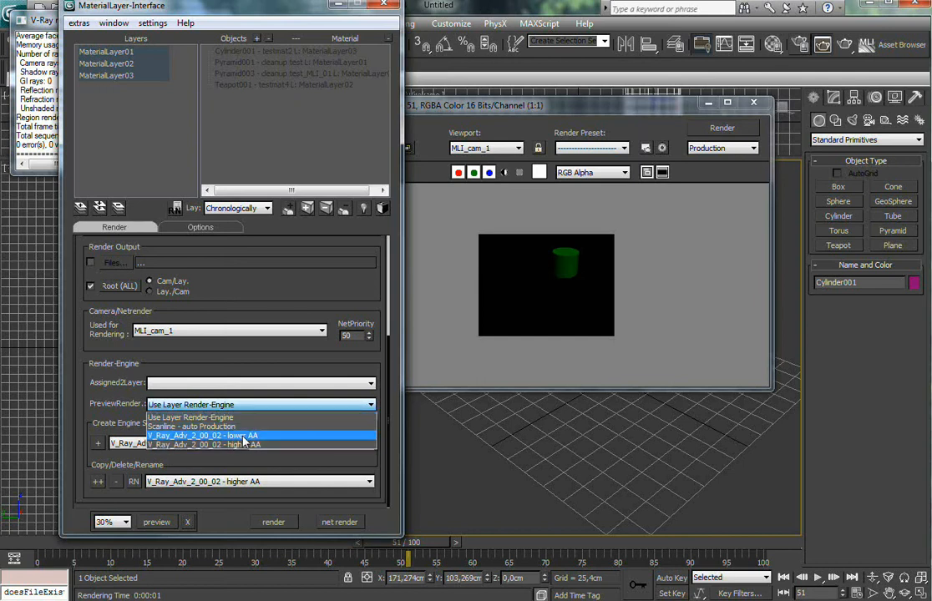
click(243, 436)
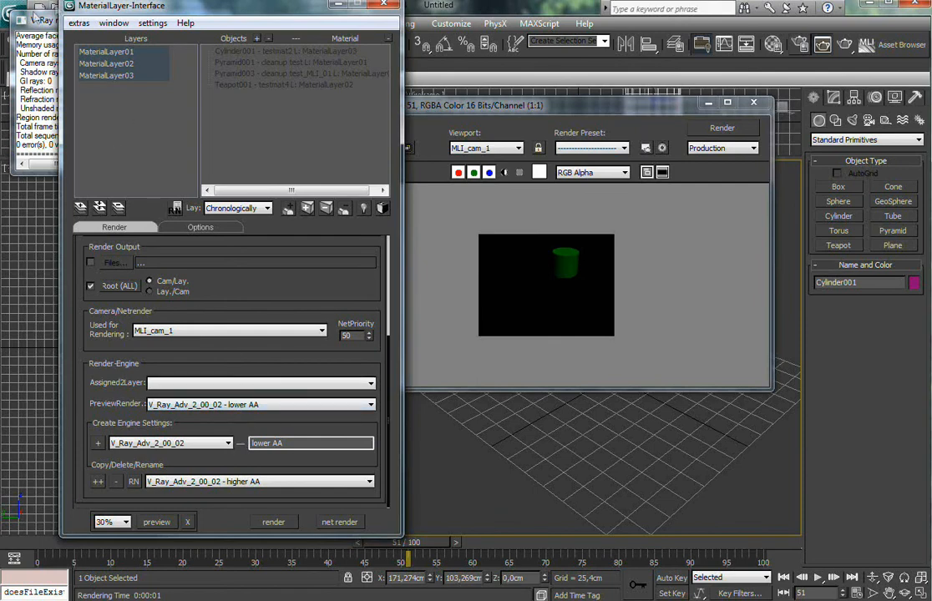
click(158, 524)
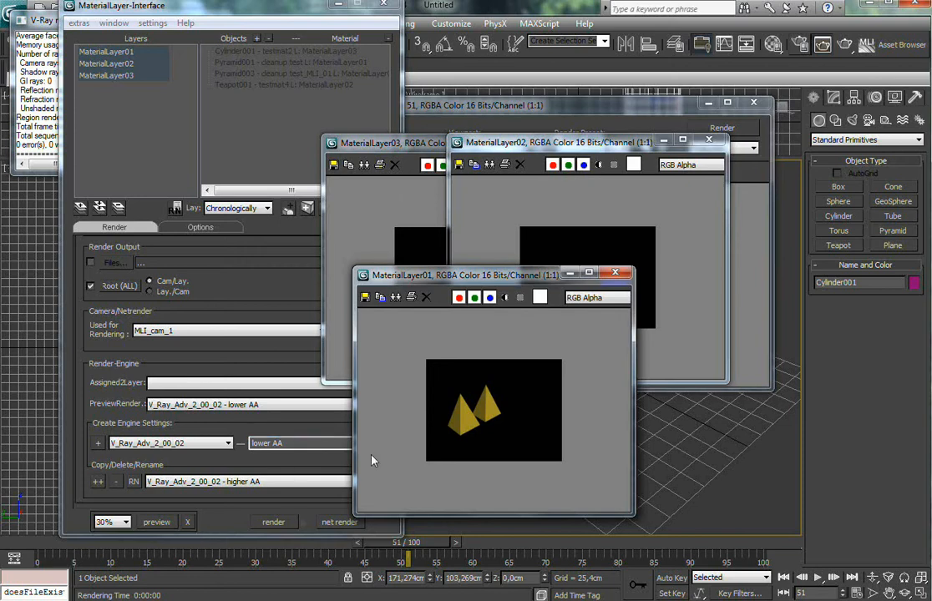
click(187, 522)
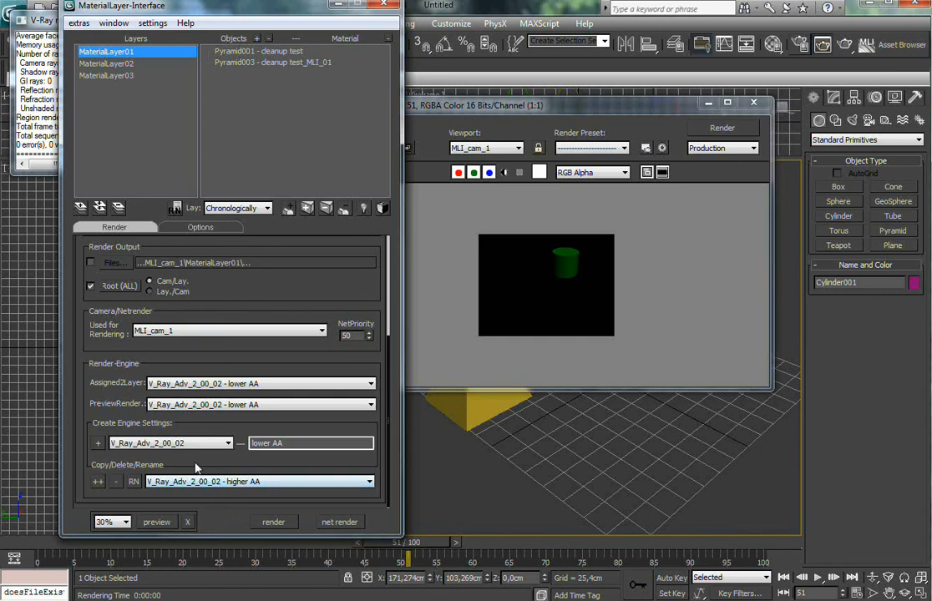
Delete the "V_Ray_Adv_2_00_02 - higher AA" engine setting, replacing it with "Scanline - auto Production" where it is still in use.
click(182, 484)
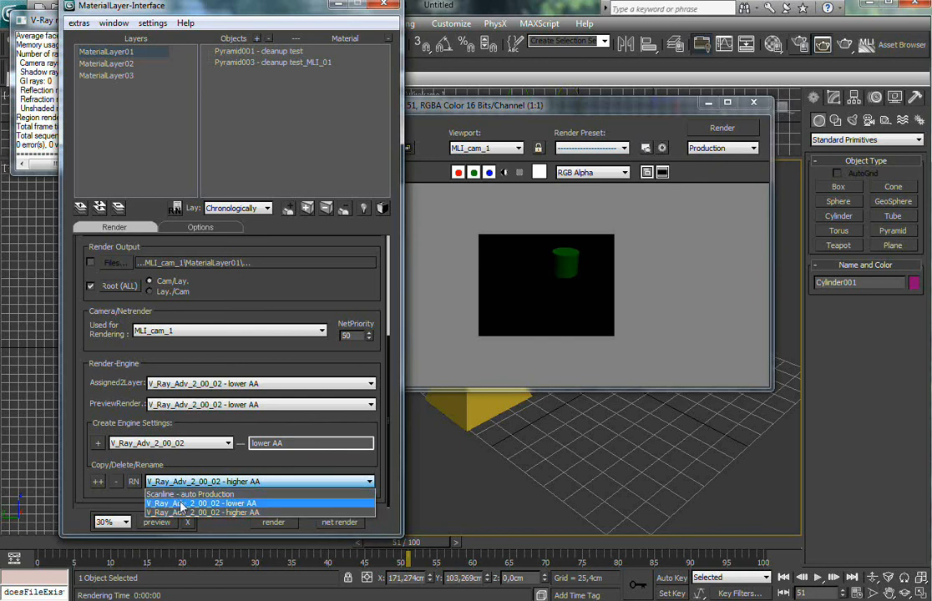
click(184, 512)
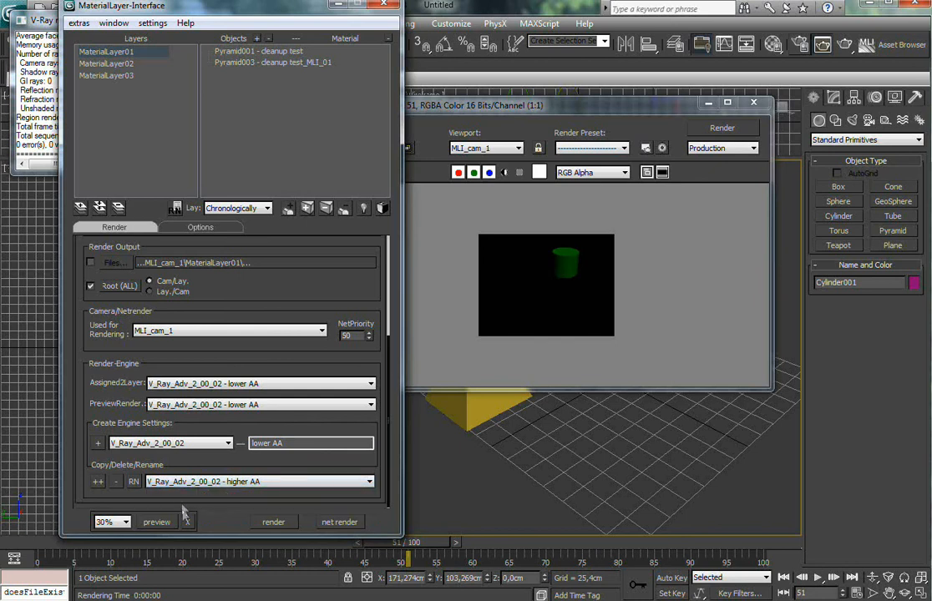
click(116, 482)
drag(475, 250, 422, 249)
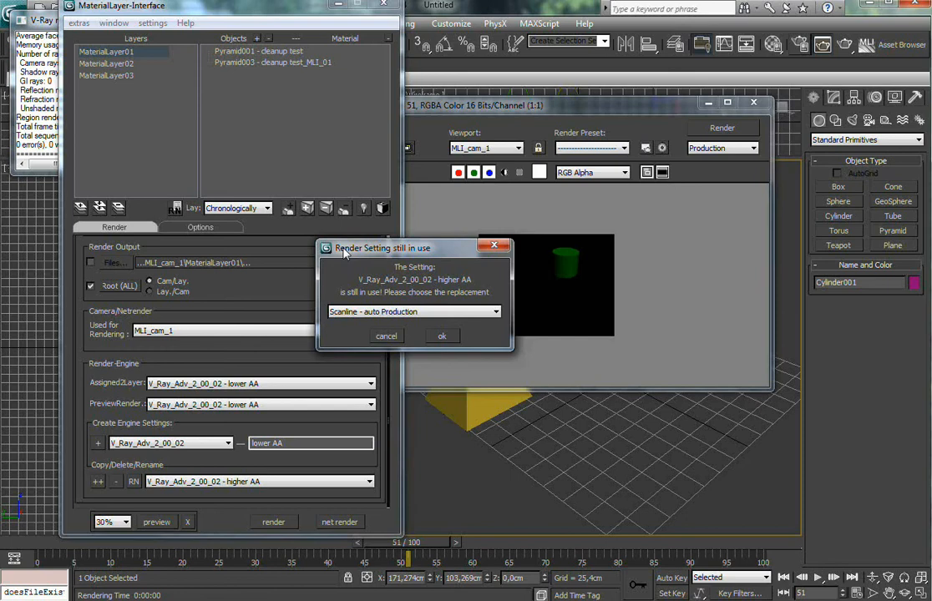
drag(390, 250, 403, 242)
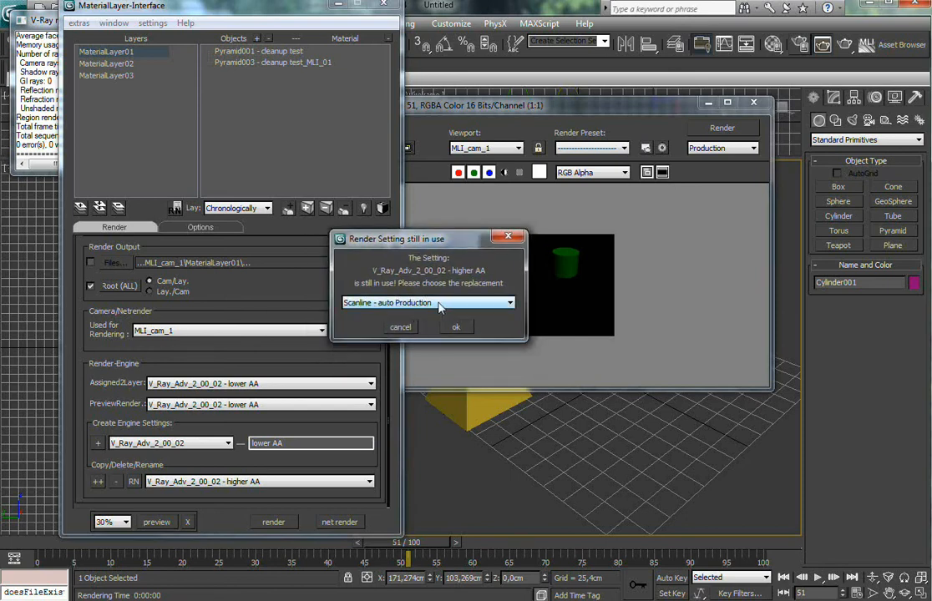
click(440, 304)
click(420, 316)
click(456, 327)
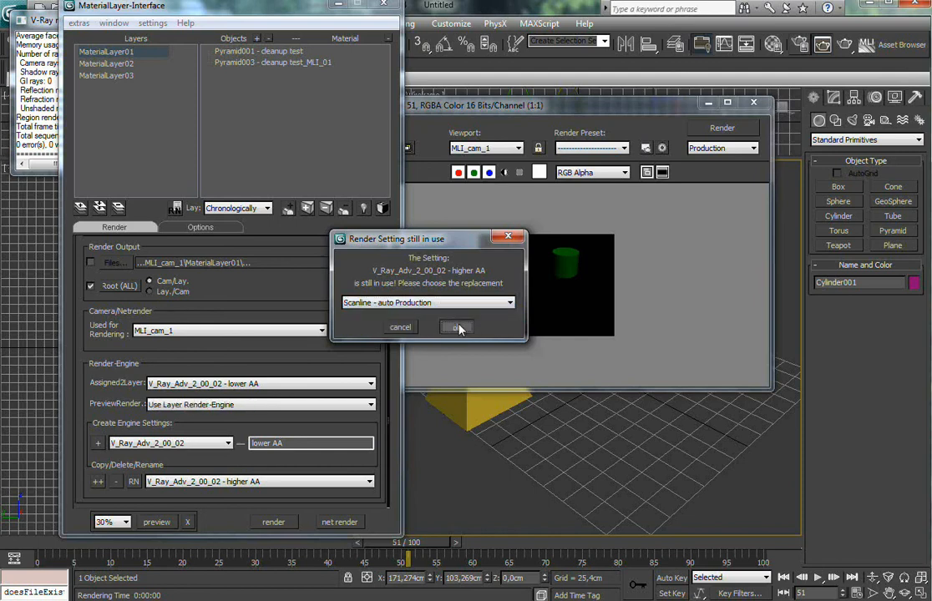
Check the render engines assigned to MaterialLayer02, MaterialLayer03 and MaterialLayer01 after the deletion.
click(94, 63)
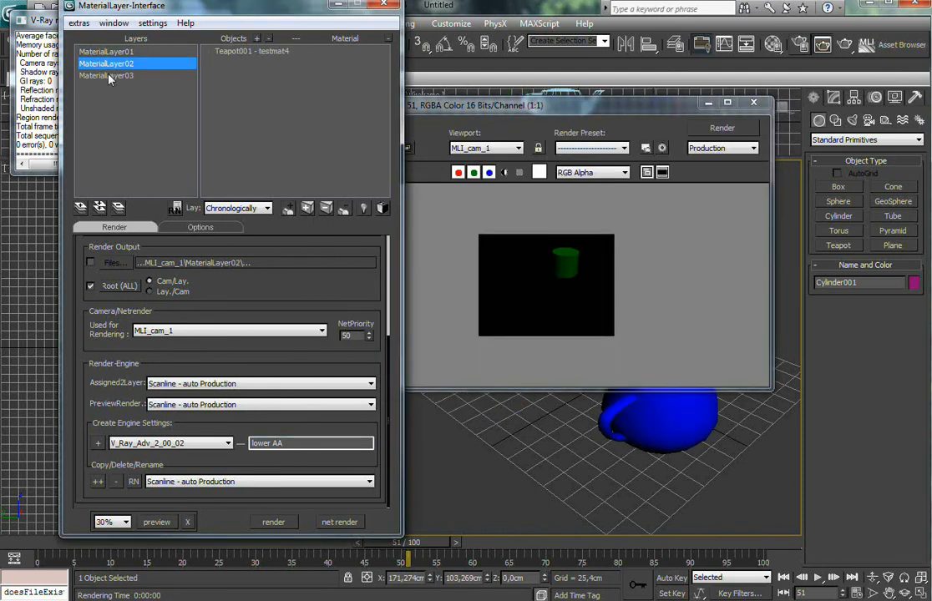
click(108, 76)
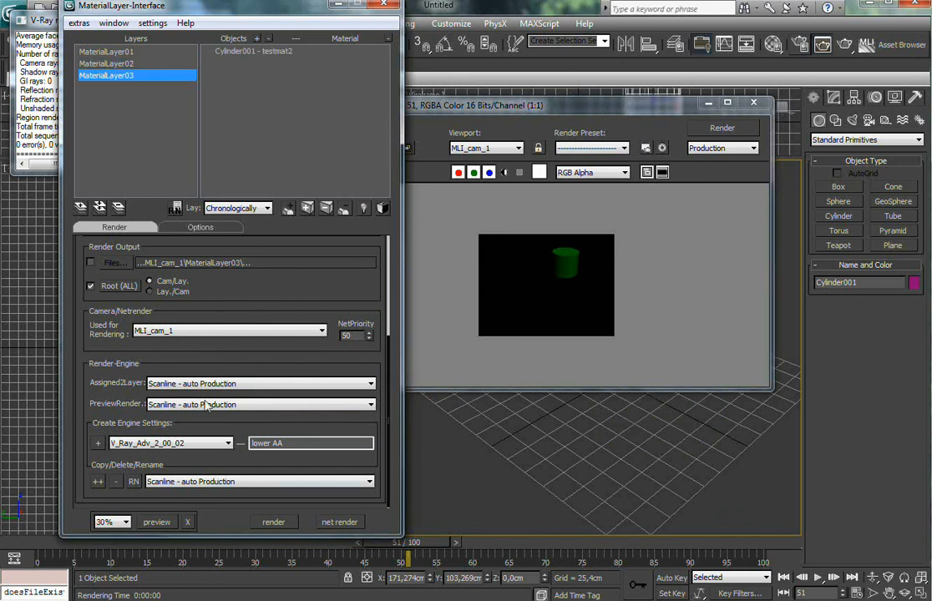
click(113, 63)
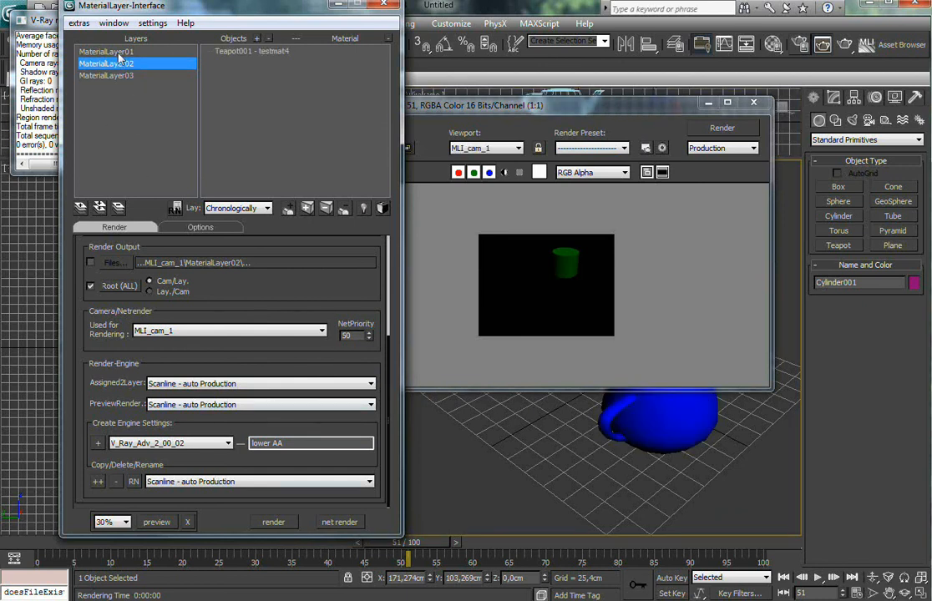
click(120, 53)
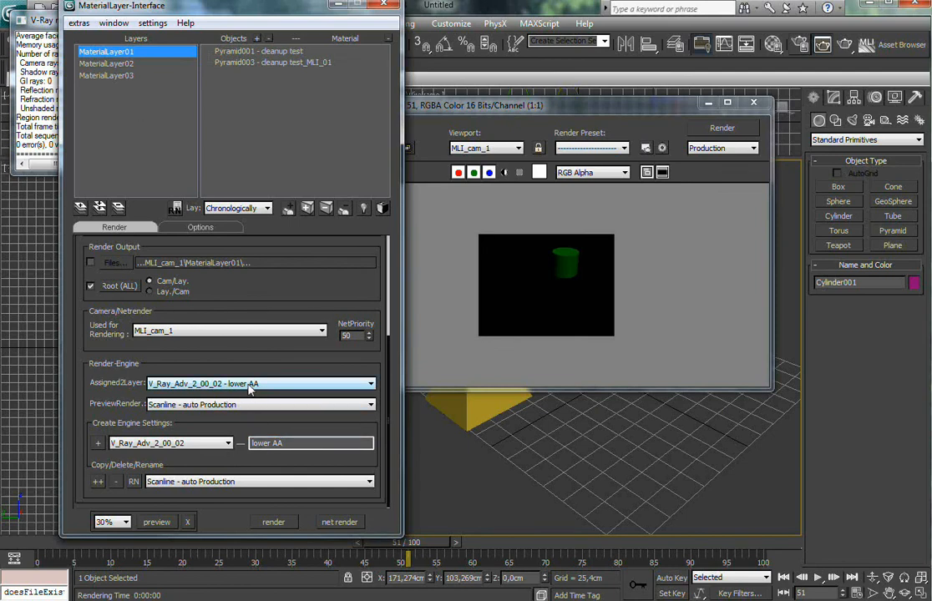
mouse_move(226, 429)
mouse_down()
mouse_move(228, 443)
mouse_move(223, 428)
mouse_up()
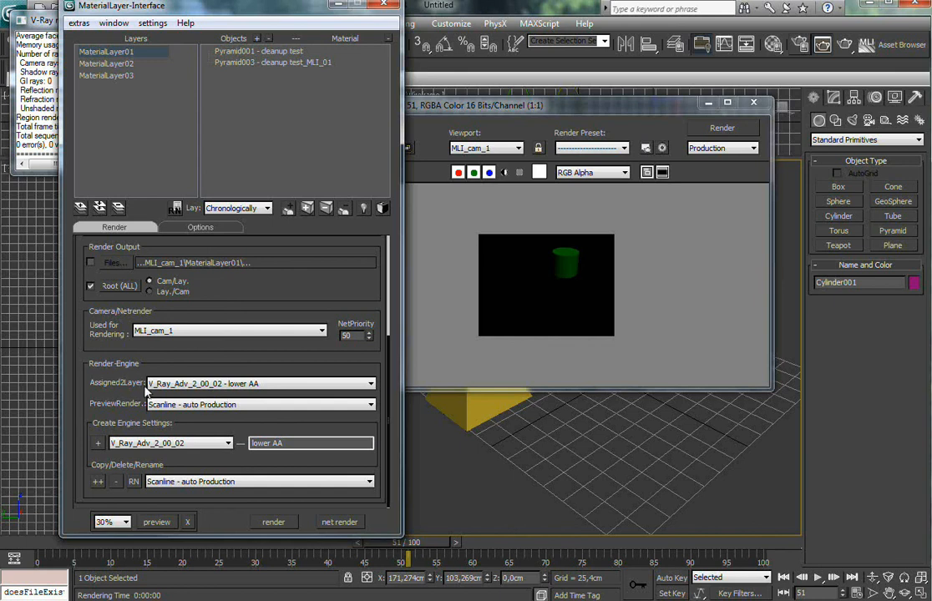